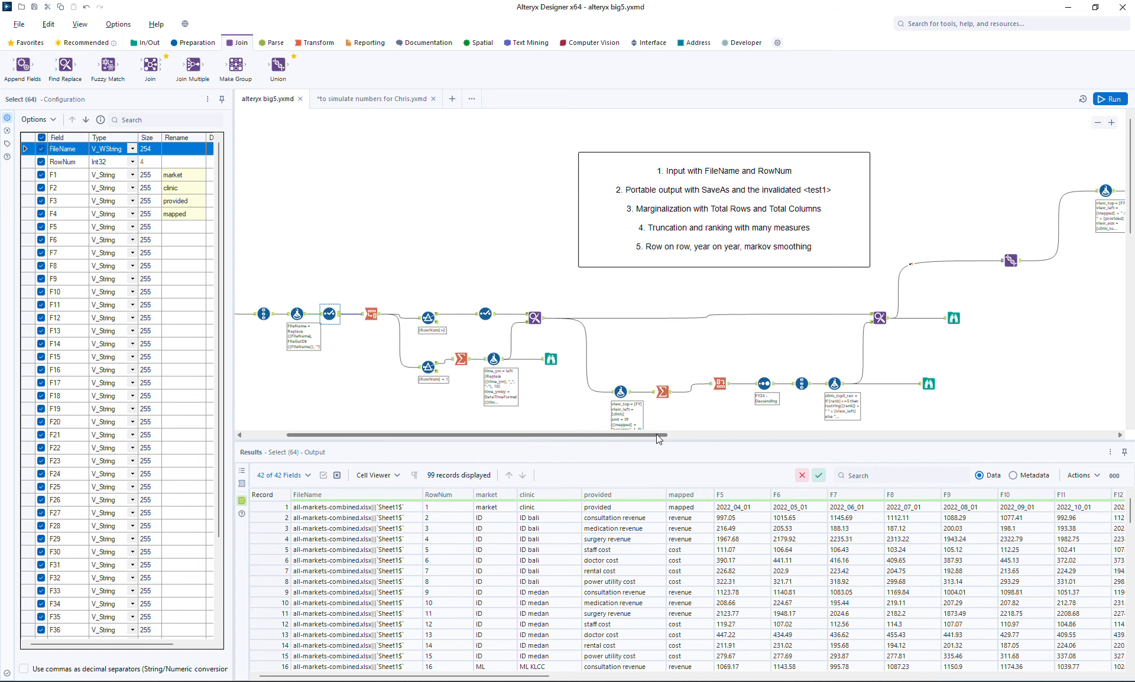
Step: Examine the final Browse output grouped by view_aux, and the Browse output of the clinics ranked by fiscal revenue
{"action": "left_click_drag", "start_coordinate": [656, 434], "coordinate": [862, 423]}
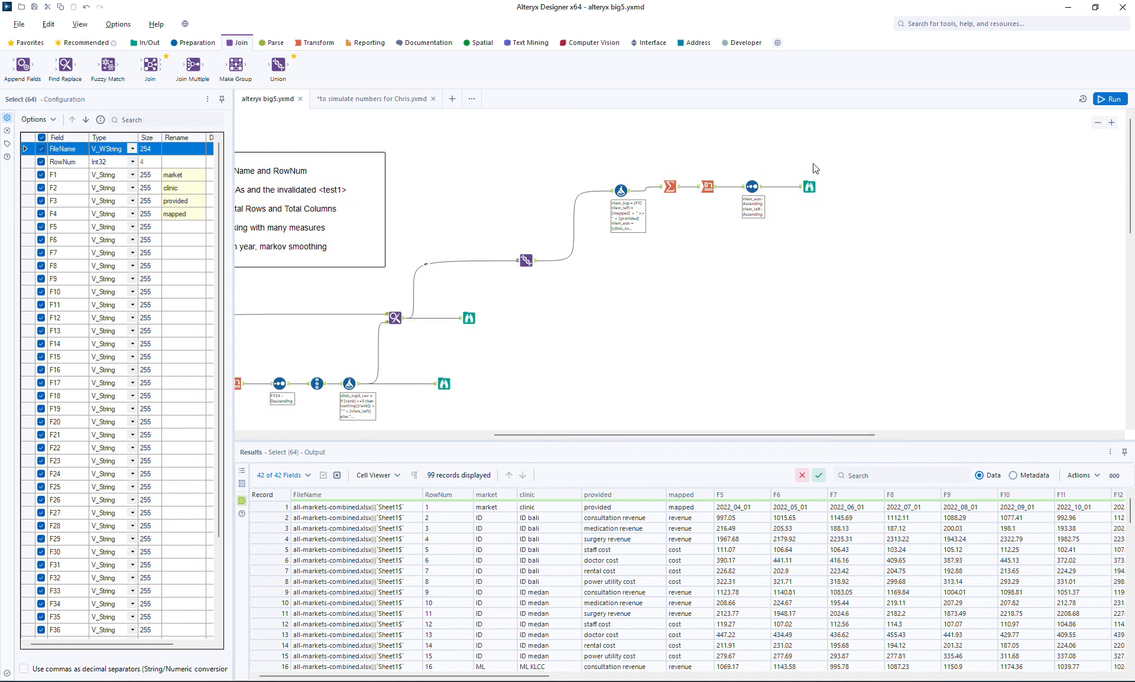
{"action": "left_click", "coordinate": [809, 186]}
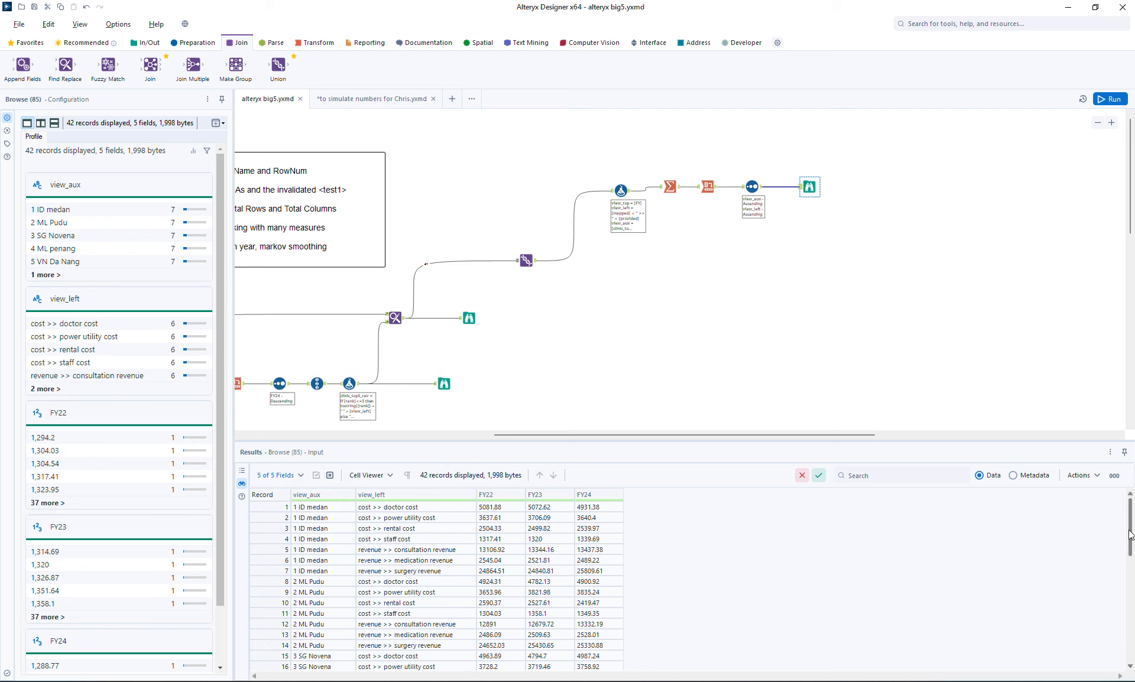
{"action": "left_click_drag", "start_coordinate": [1129, 536], "coordinate": [1129, 655]}
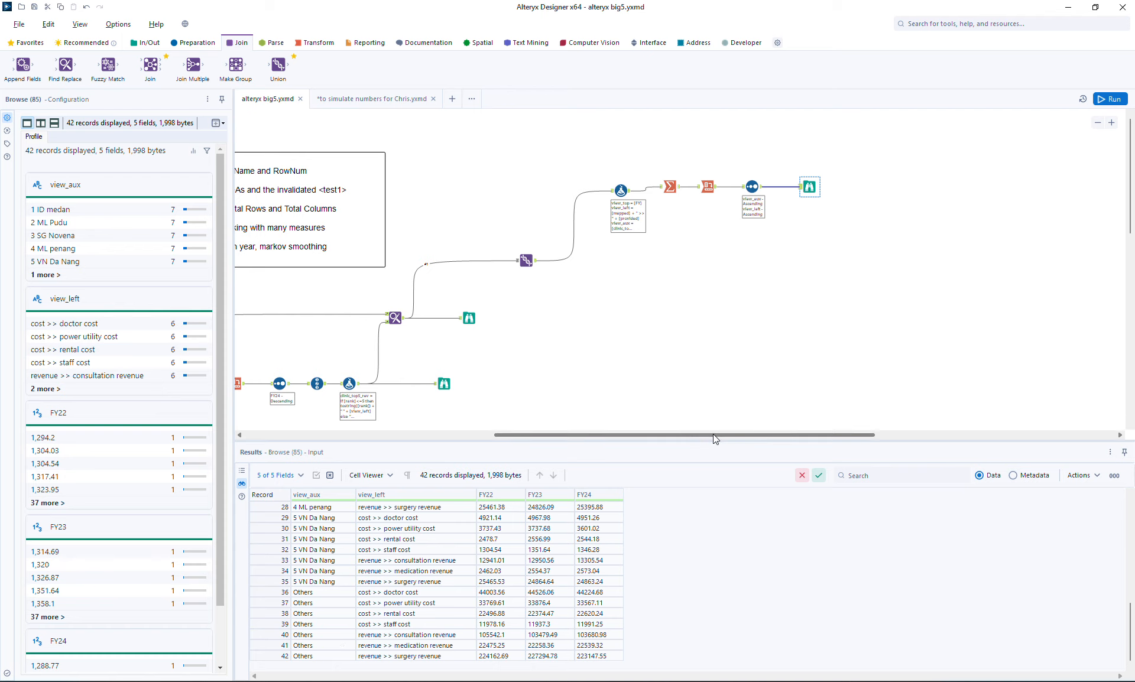
{"action": "left_click_drag", "start_coordinate": [713, 434], "coordinate": [617, 437]}
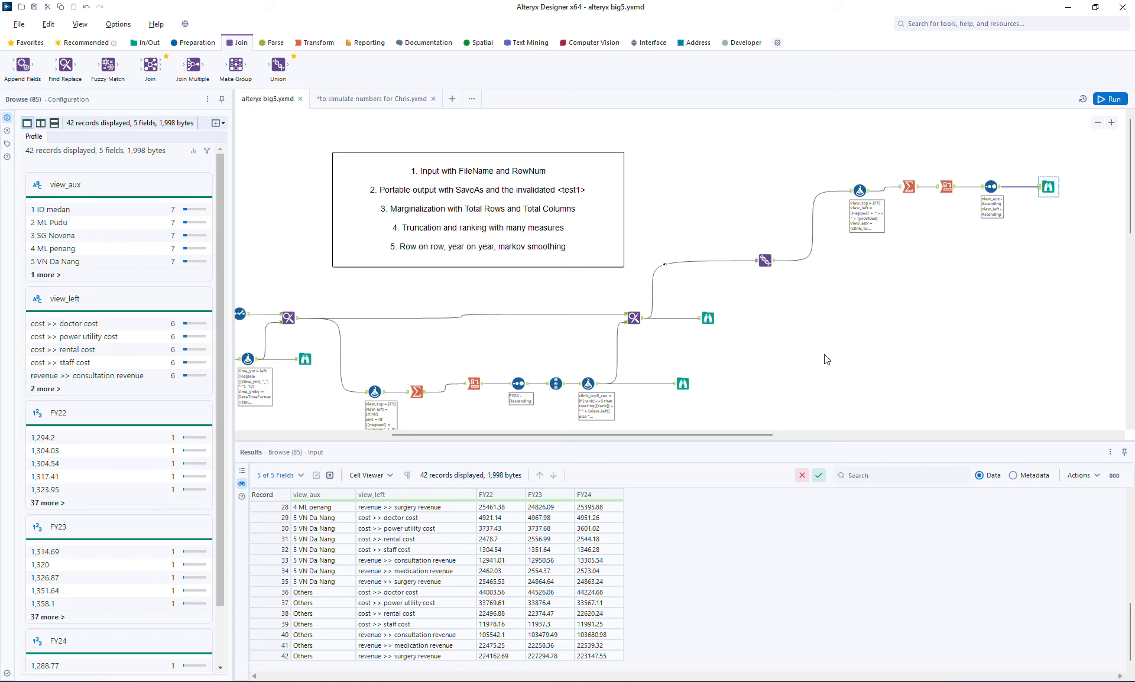
{"action": "left_click_drag", "start_coordinate": [1131, 216], "coordinate": [1131, 232]}
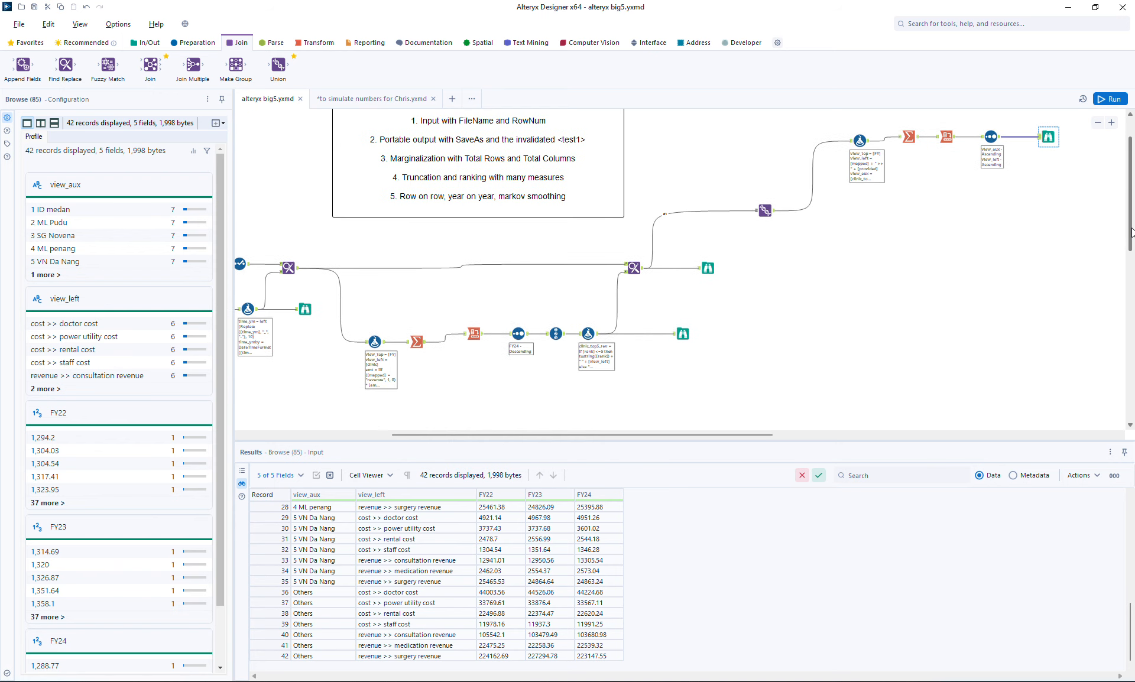
{"action": "left_click", "coordinate": [683, 333]}
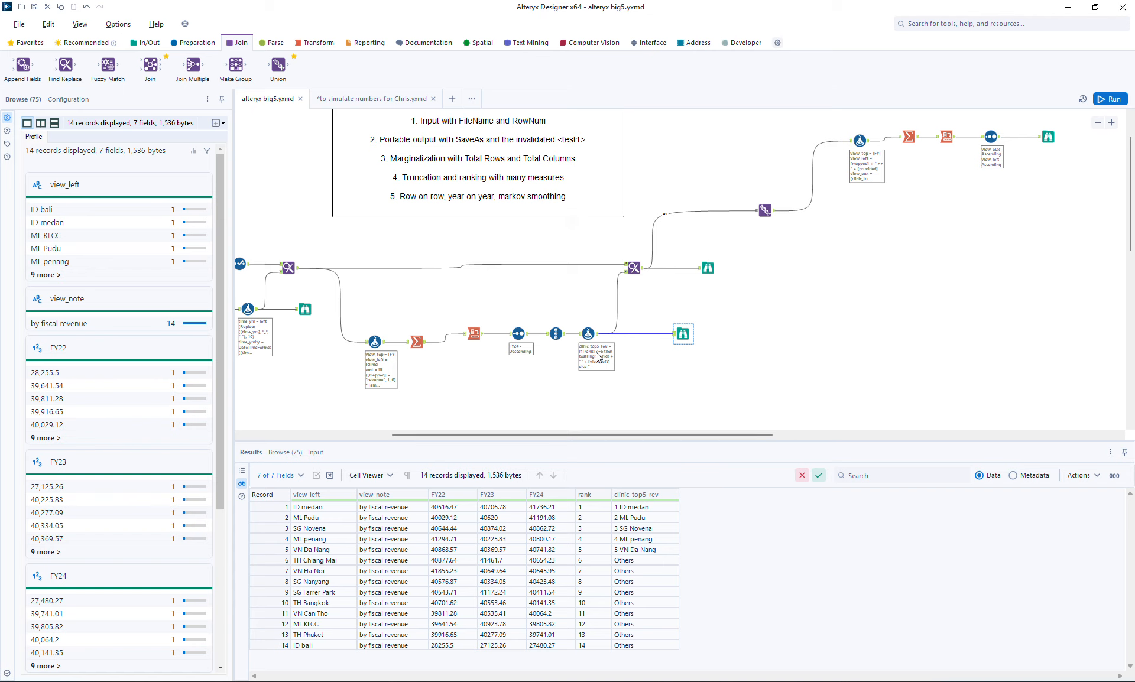
Step: In the ranking Formula tool, add a column named clinic_top10_rev containing a copy of the clinic_top5_rev expression
{"action": "left_click", "coordinate": [587, 334]}
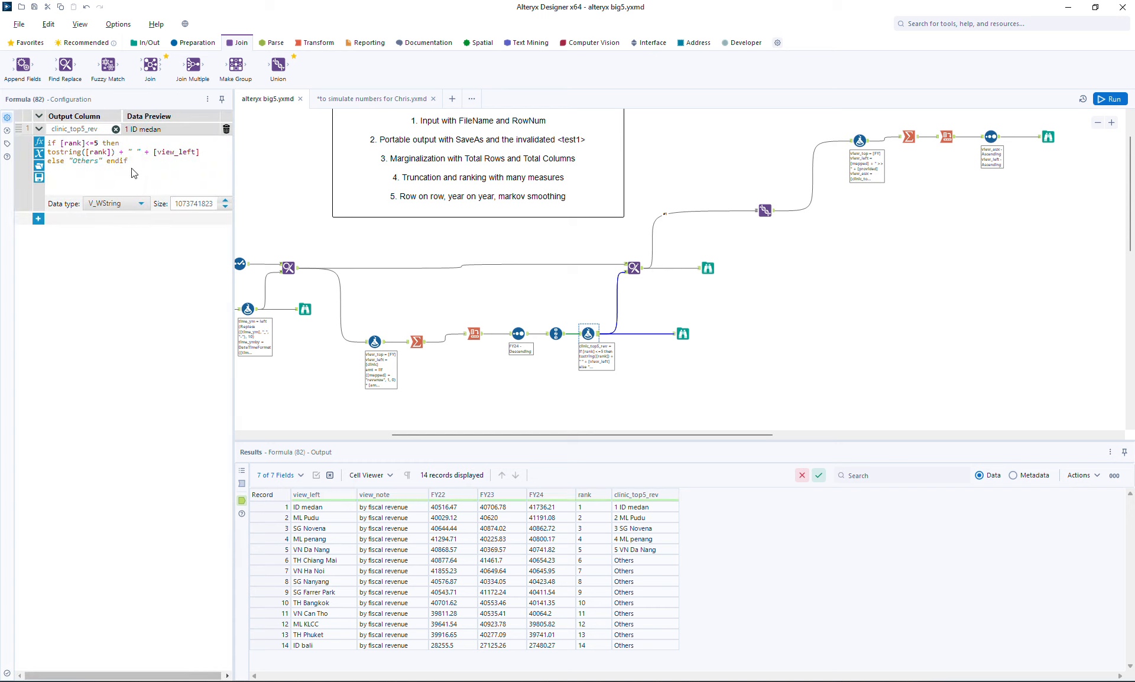
{"action": "key", "text": "ctrl+a"}
{"action": "key", "text": "ctrl+c"}
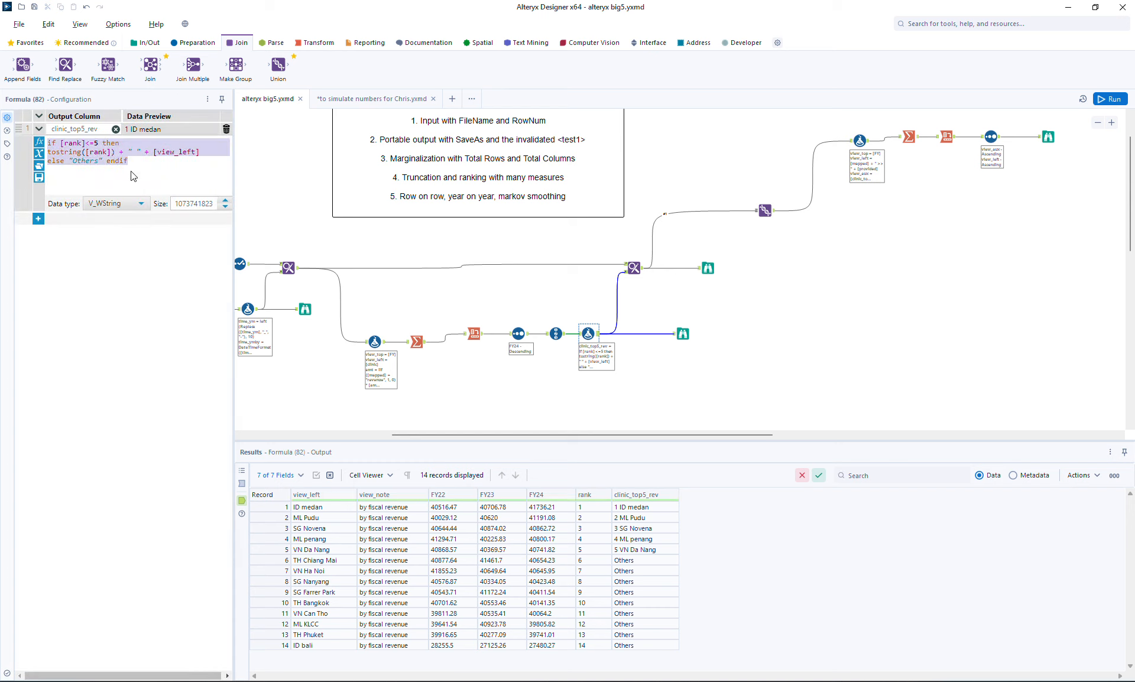
{"action": "left_click", "coordinate": [38, 218]}
{"action": "key", "text": "ctrl+v"}
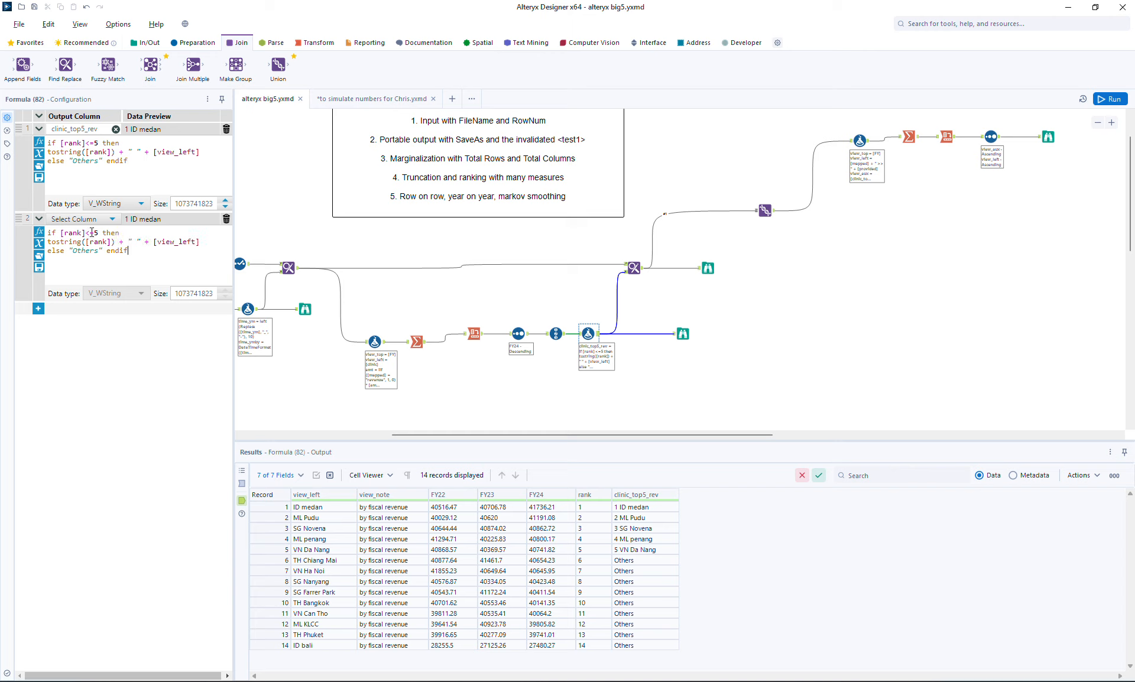
{"action": "left_click", "coordinate": [97, 219]}
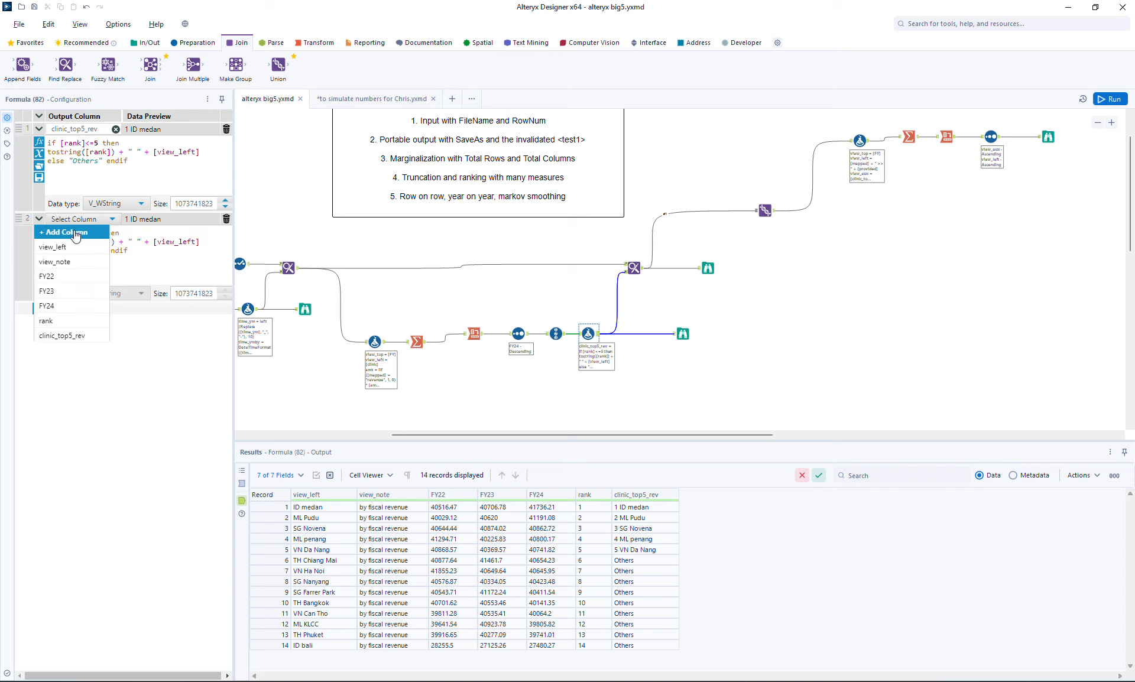
{"action": "left_click", "coordinate": [75, 233]}
{"action": "type", "text": "clinic_top1"}
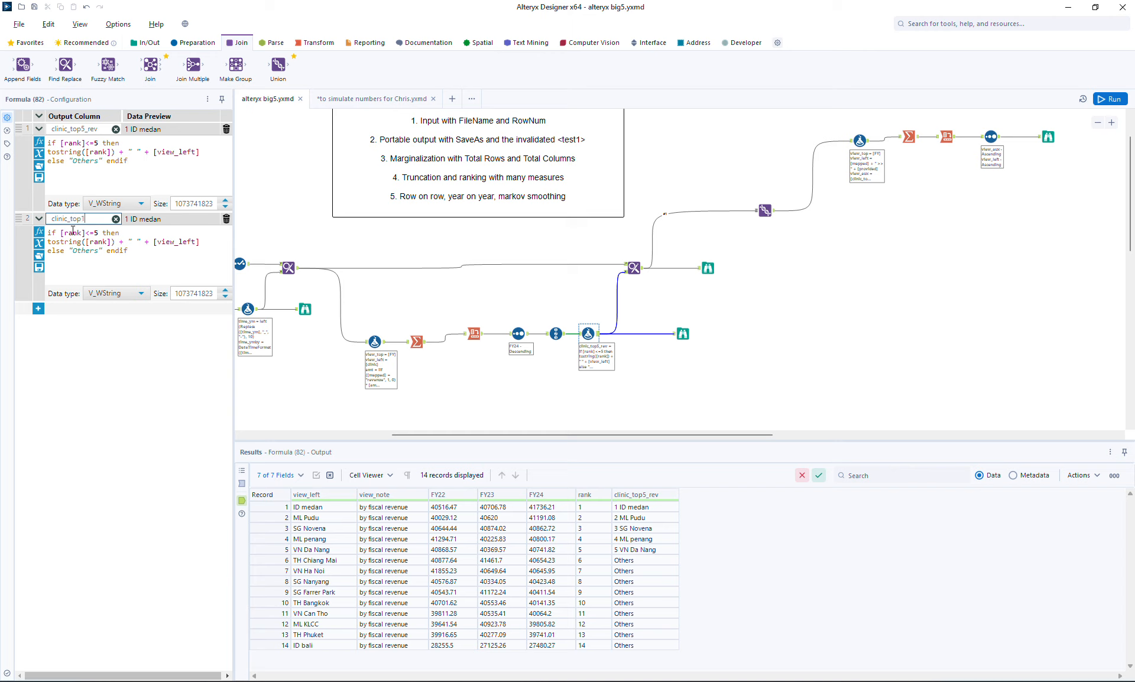
{"action": "type", "text": "0_rev"}
Step: Set the rank limit to 10 in the clinic_top10_rev expression and put tostring([rank]) on its own line after a blank line
{"action": "double_click", "coordinate": [84, 250]}
{"action": "left_click", "coordinate": [149, 237]}
{"action": "key", "text": "BackSpace"}
{"action": "type", "text": "10"}
{"action": "key", "text": "Return"}
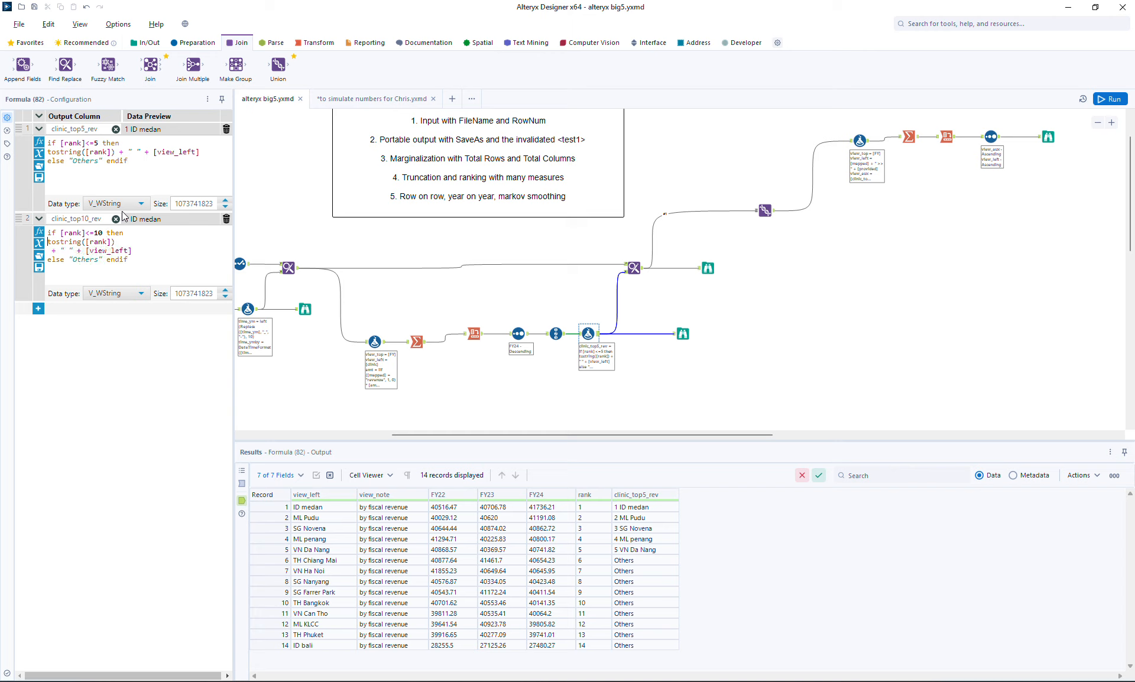
{"action": "key", "text": "Return"}
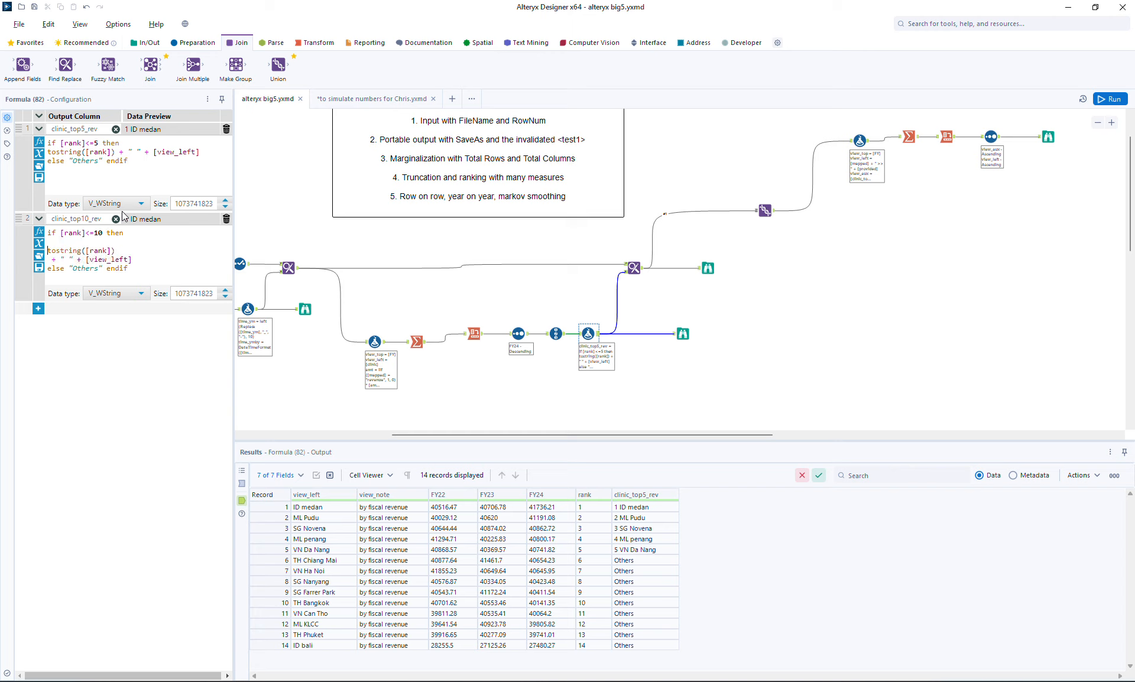
Step: Zero-pad the rank in the clinic_top10_rev expression with padleft(tostring([rank]), 2, '0')
{"action": "type", "text": "lpad"}
{"action": "key", "text": "BackSpace"}
{"action": "key", "text": "BackSpace"}
{"action": "key", "text": "BackSpace"}
{"action": "key", "text": "BackSpace"}
{"action": "type", "text": "padleft("}
{"action": "key", "text": "ctrl+space"}
{"action": "key", "text": "Escape"}
{"action": "type", "text": "0')"}
Step: Run the workflow and open the Browse output of the ranked clinics
{"action": "left_click", "coordinate": [1102, 99]}
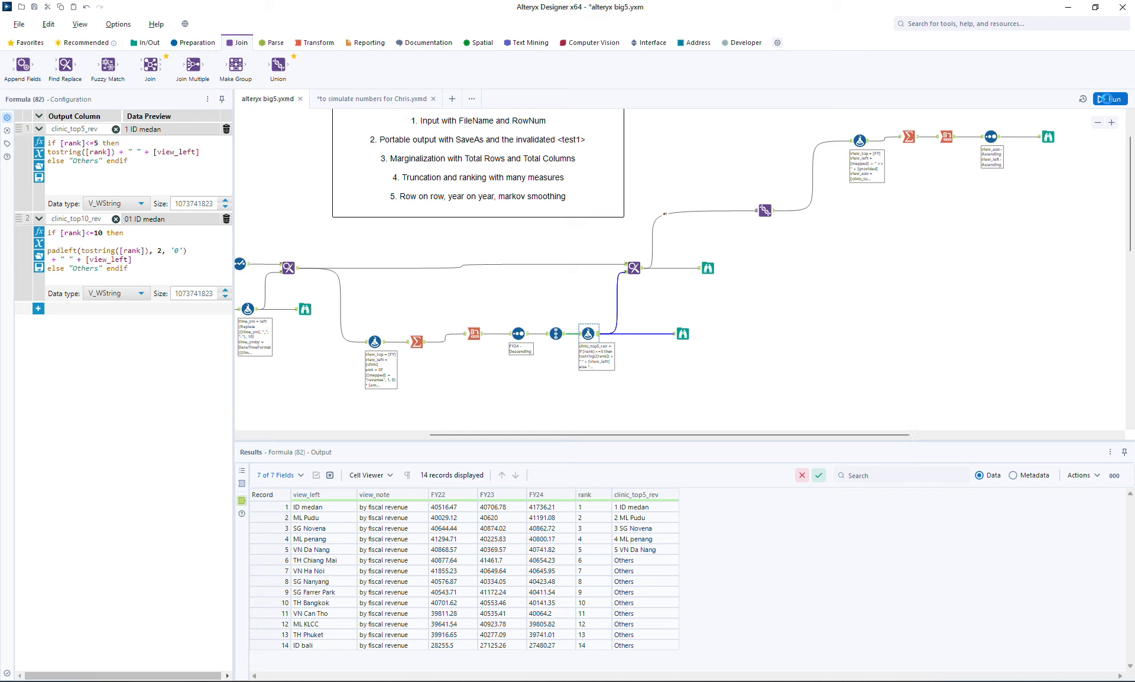
{"action": "left_click", "coordinate": [684, 332]}
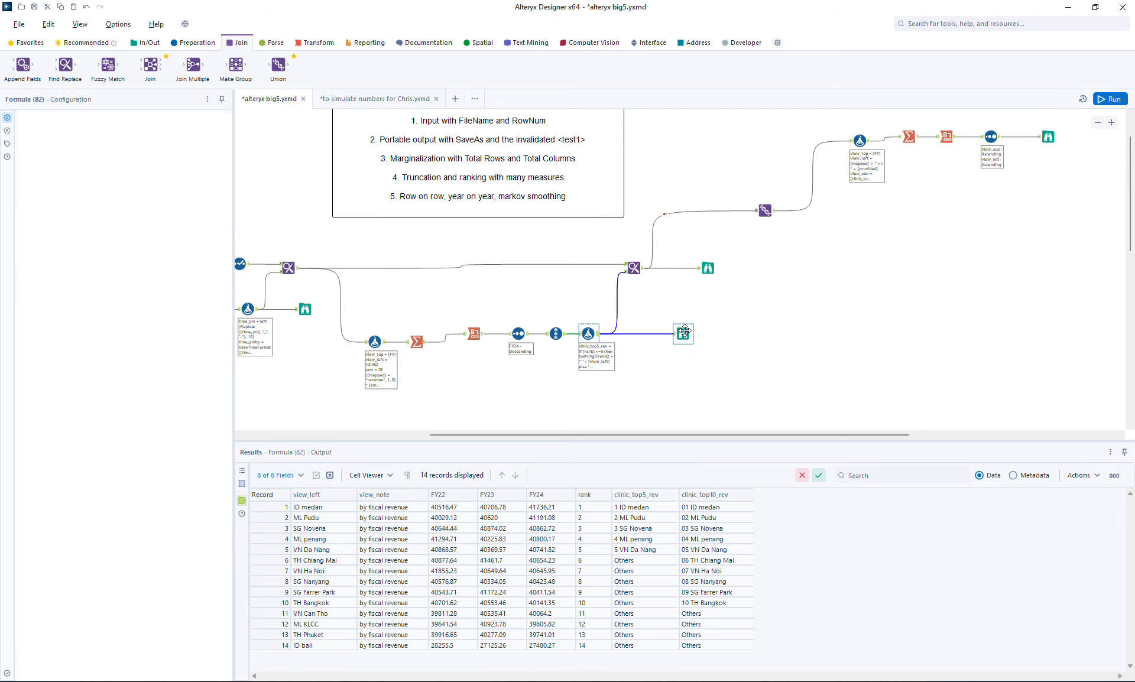
{"action": "left_click", "coordinate": [661, 398]}
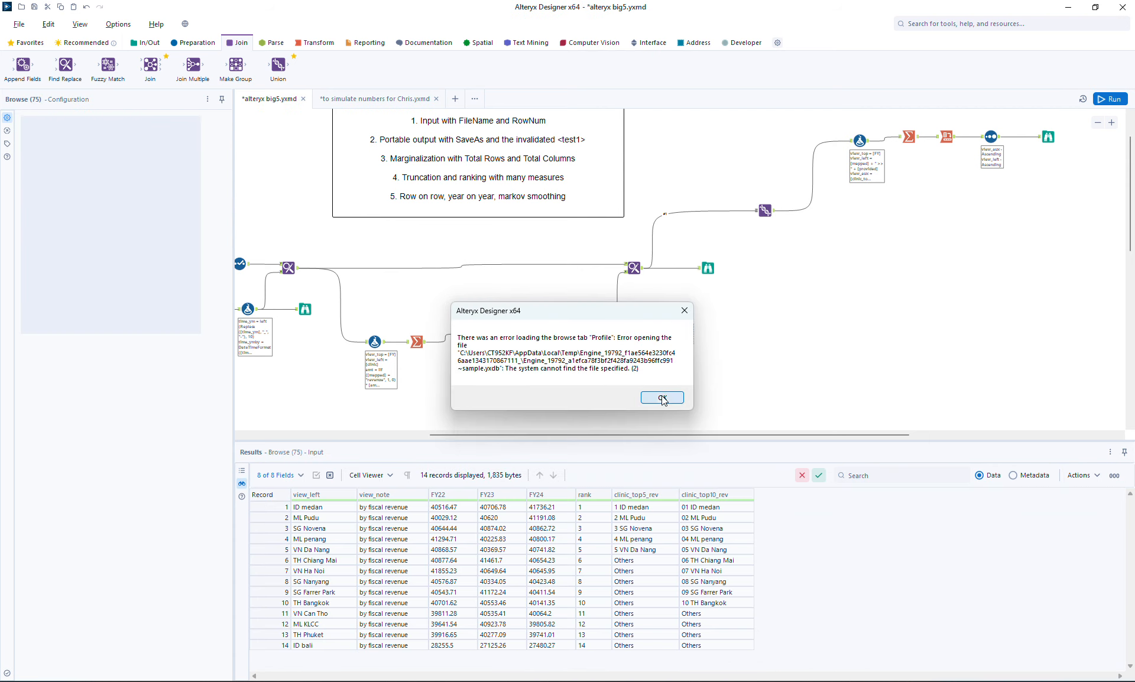
{"action": "left_click", "coordinate": [684, 312]}
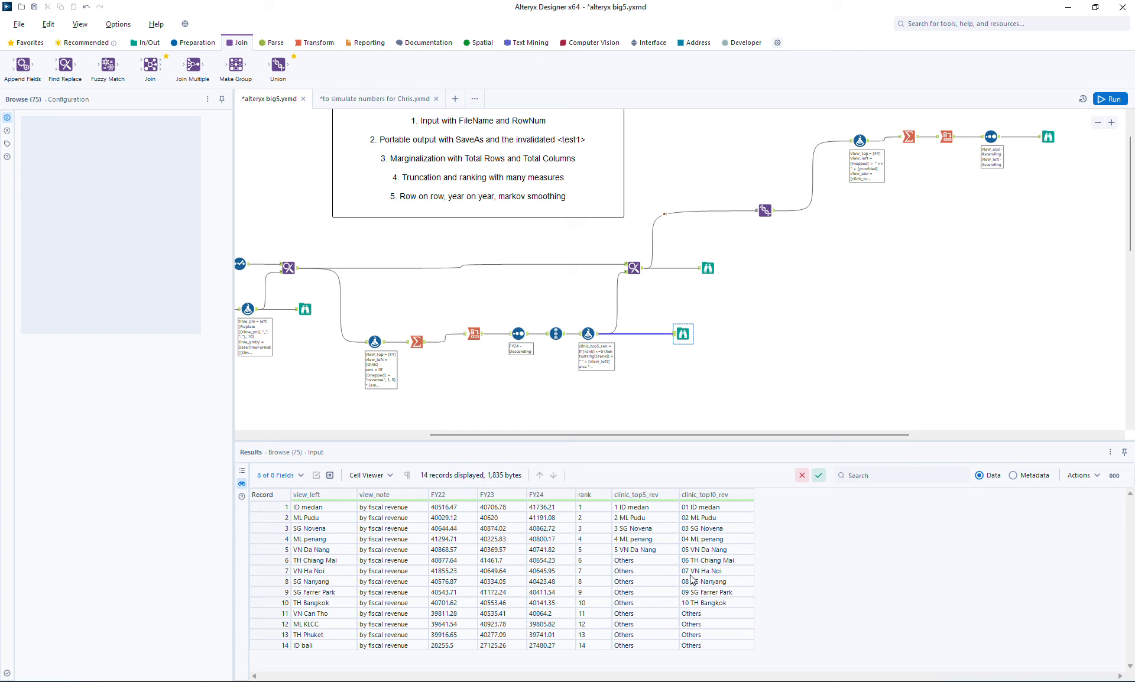
Step: Append the clinic_top10_rev field to the records in the Find Replace tool that matches clinic to view_left
{"action": "left_click", "coordinate": [707, 267]}
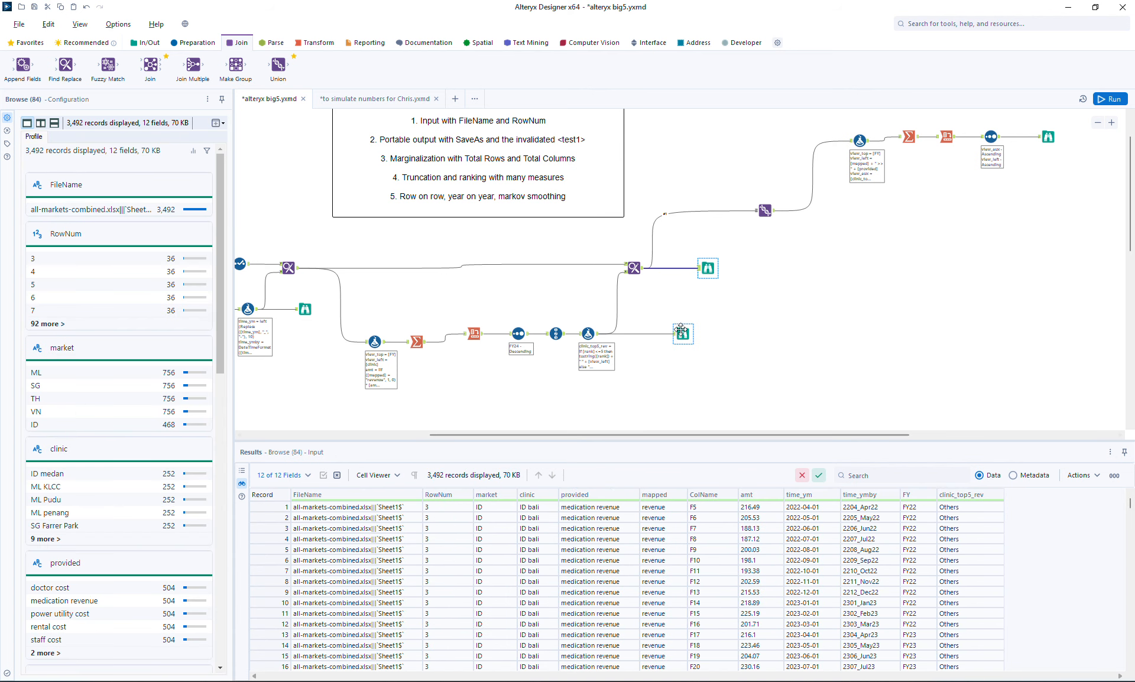
{"action": "left_click", "coordinate": [633, 267]}
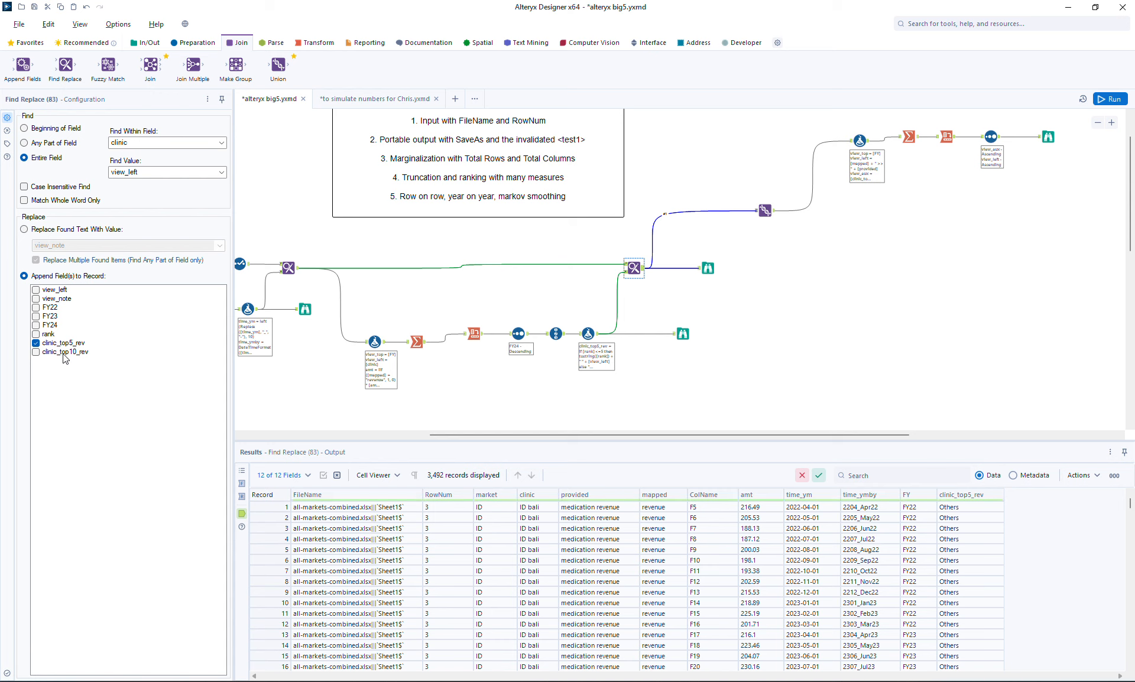
{"action": "left_click", "coordinate": [36, 352]}
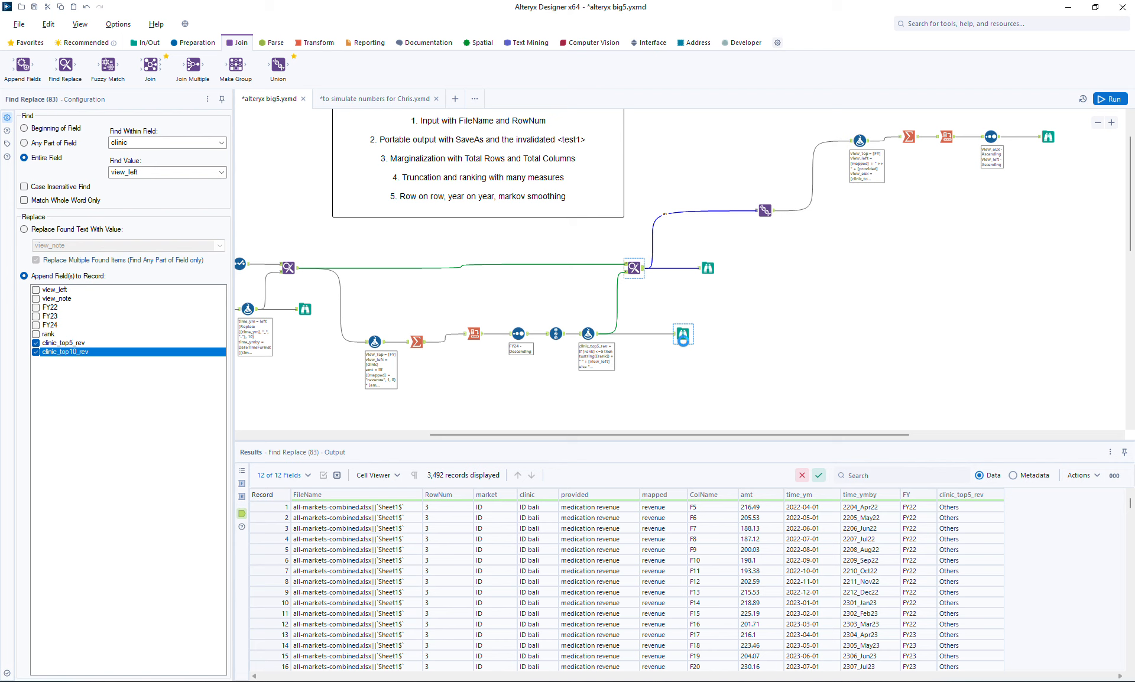
Step: Review the ranked clinics output and the amt expression in the Formula tool that starts the ranking branch
{"action": "left_click", "coordinate": [682, 335]}
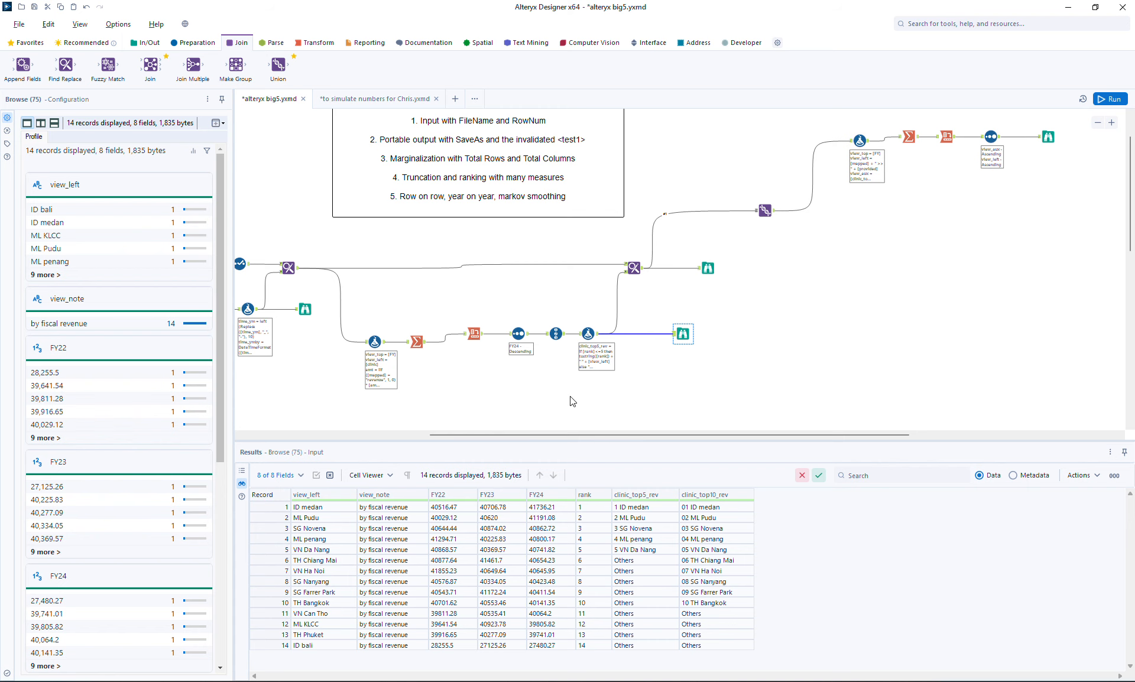
{"action": "left_click", "coordinate": [374, 342]}
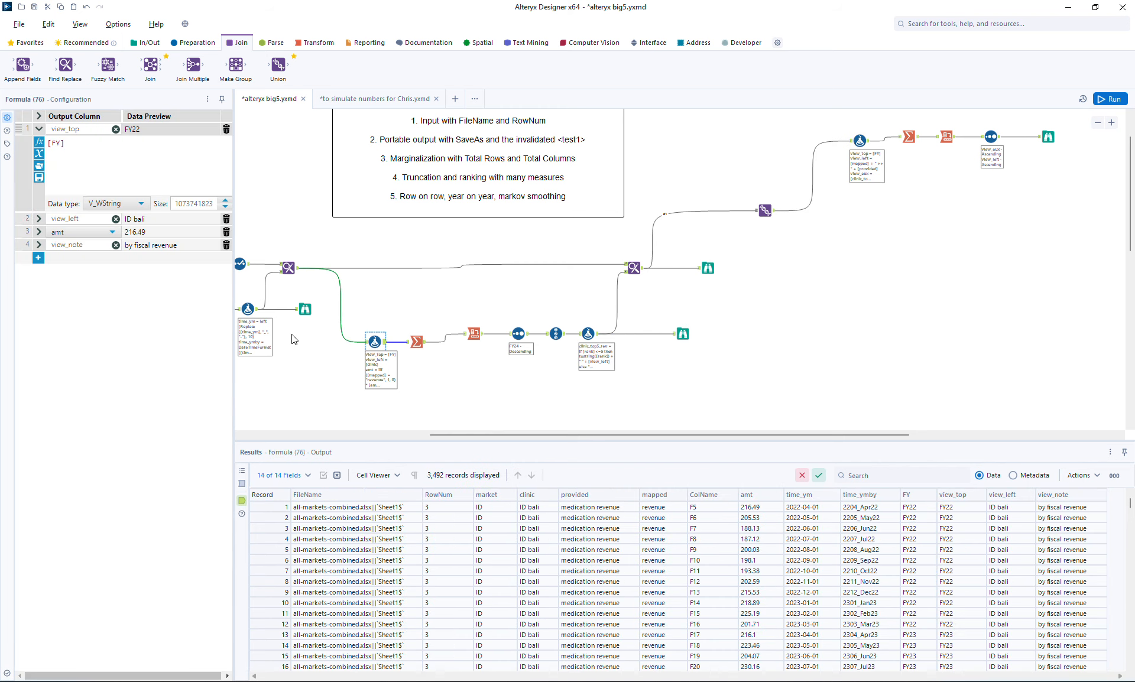
{"action": "left_click", "coordinate": [38, 232]}
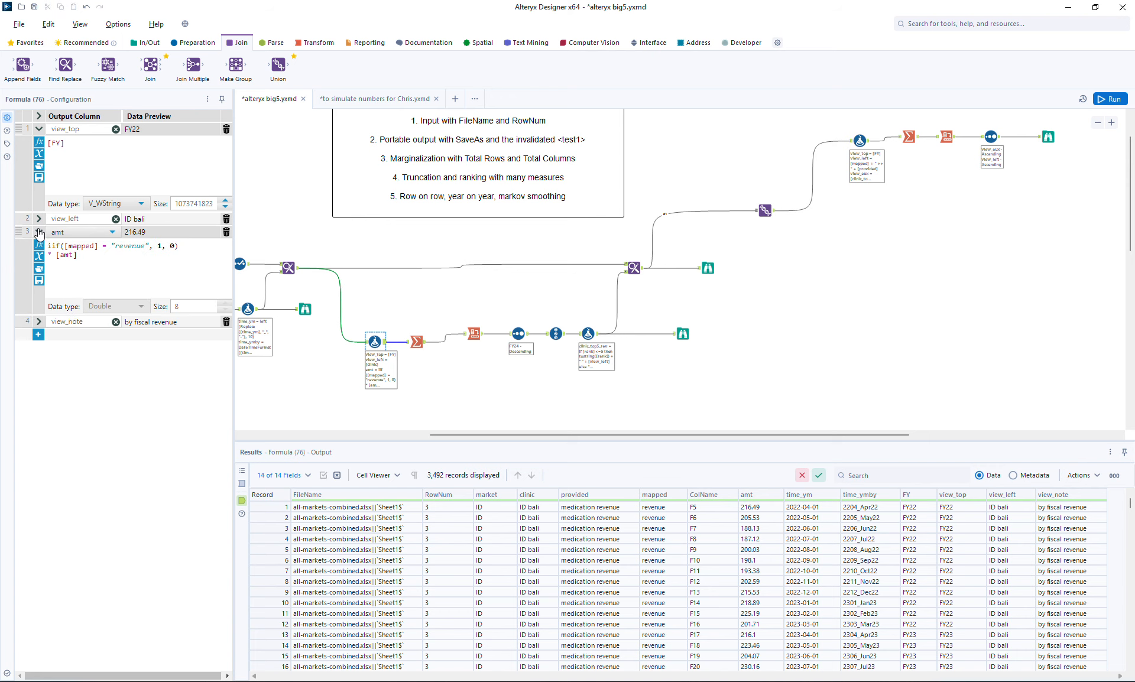
{"action": "scroll", "coordinate": [141, 258], "scroll_direction": "up", "scroll_amount": 3, "text": "ctrl"}
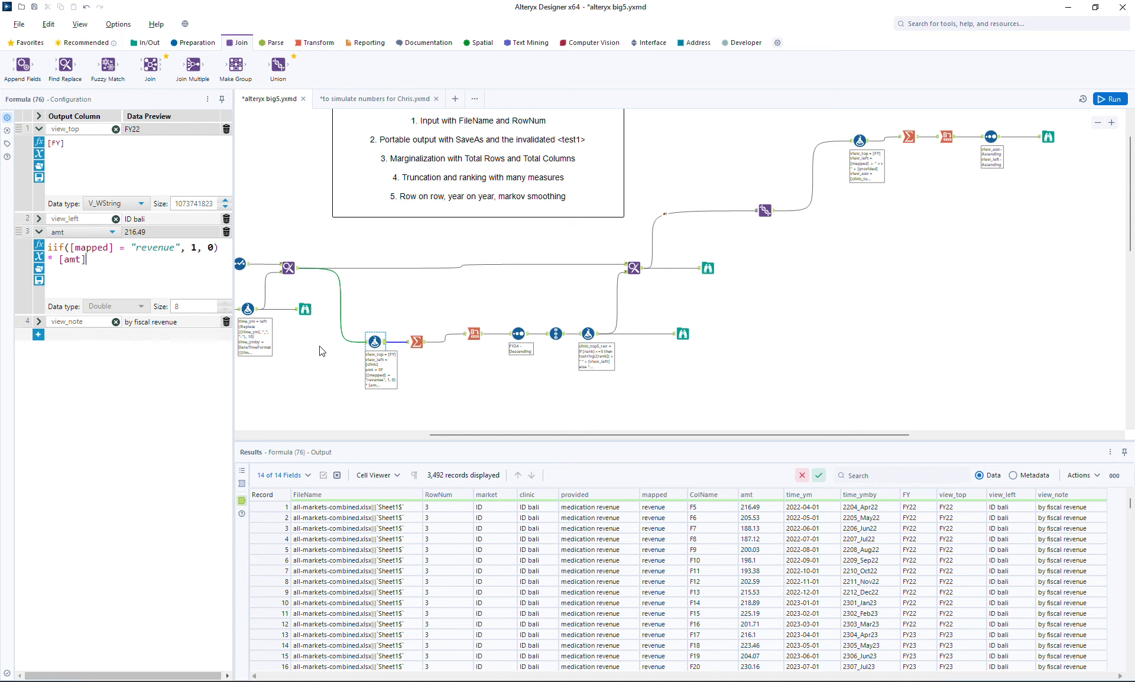
Step: Check the FY columns in the ranked clinics output and the aggregation methods in the ranking branch's Cross Tab tool
{"action": "left_click", "coordinate": [680, 335]}
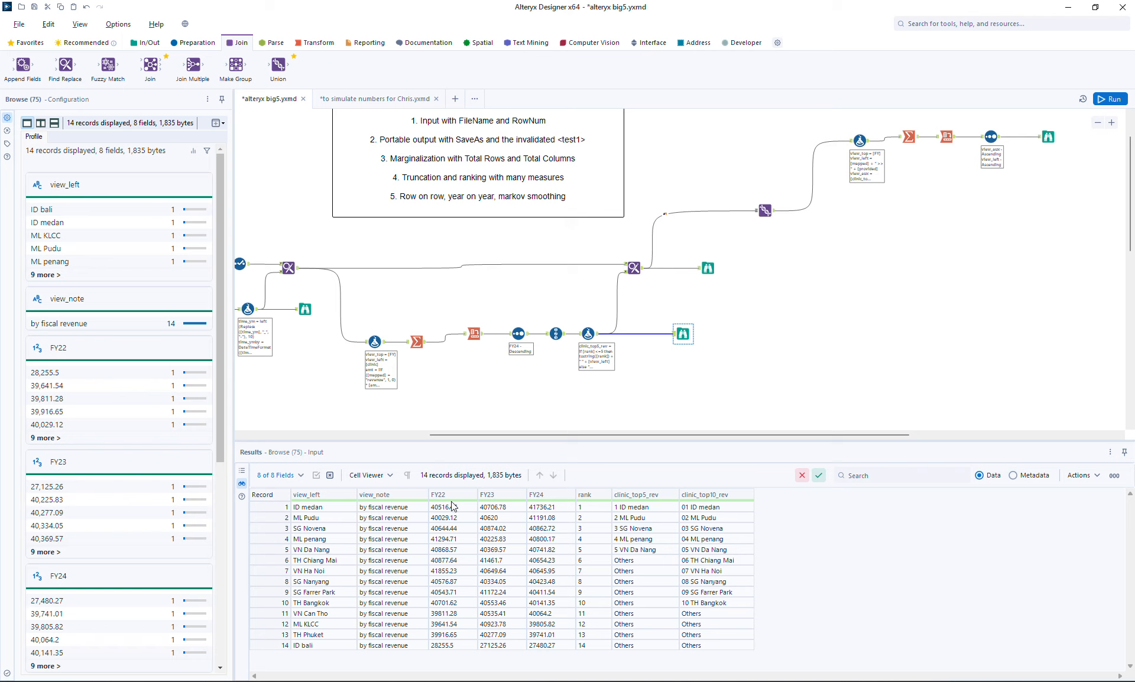
{"action": "left_click", "coordinate": [465, 339]}
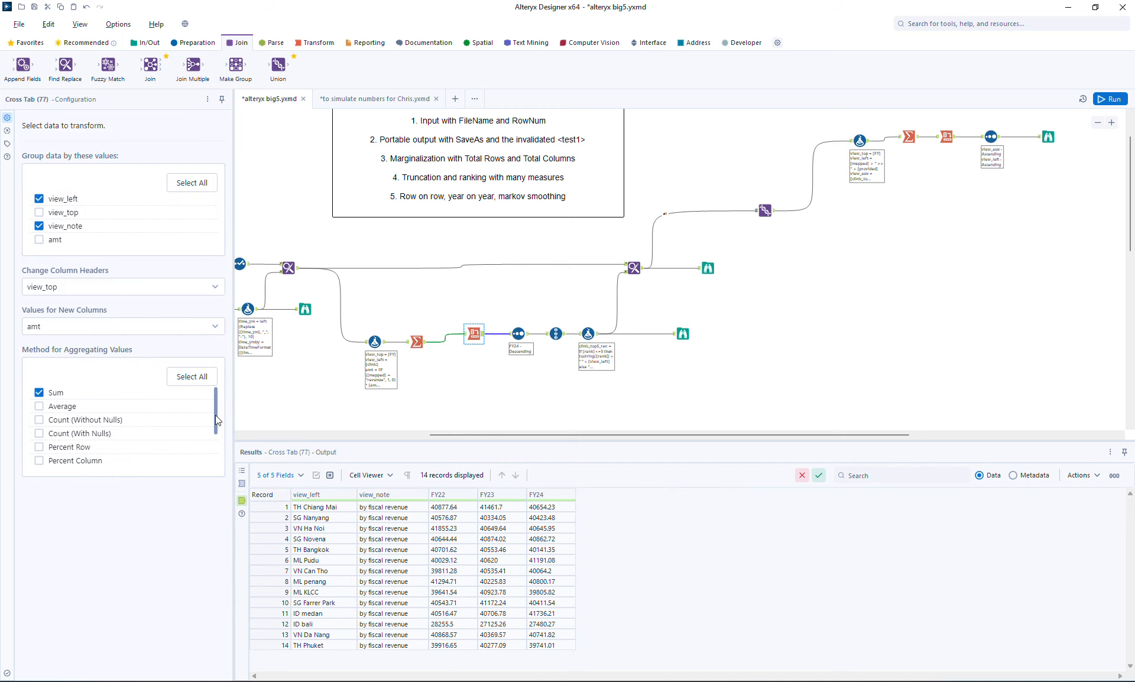
{"action": "left_click_drag", "start_coordinate": [215, 415], "coordinate": [222, 460]}
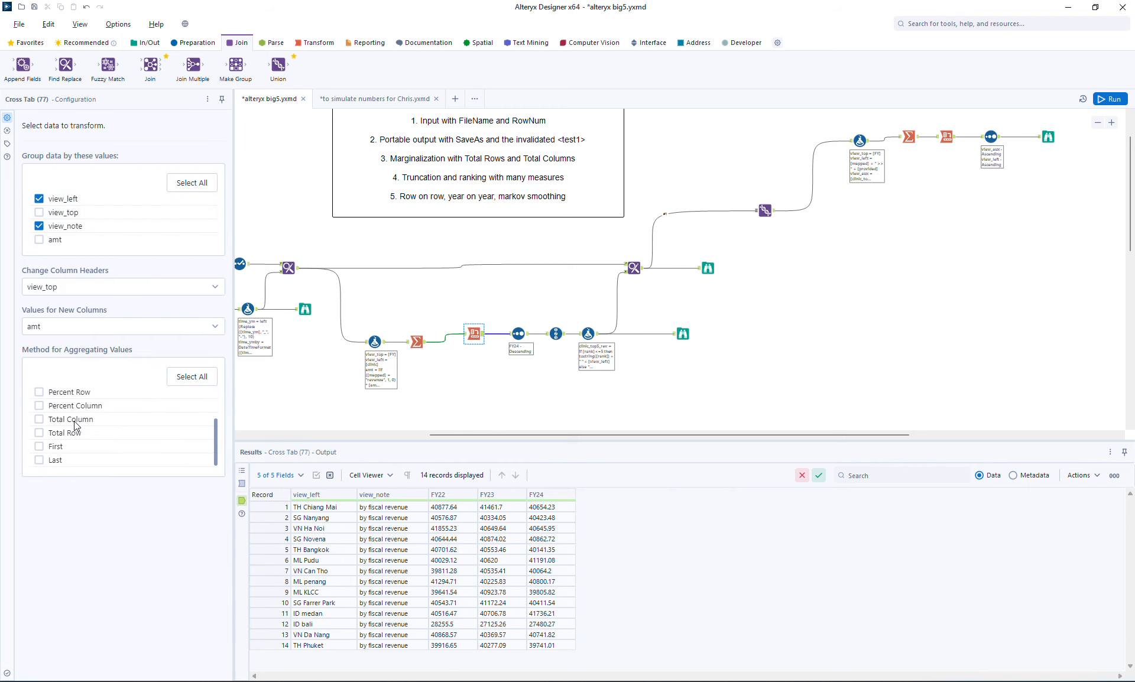
{"action": "left_click", "coordinate": [747, 319]}
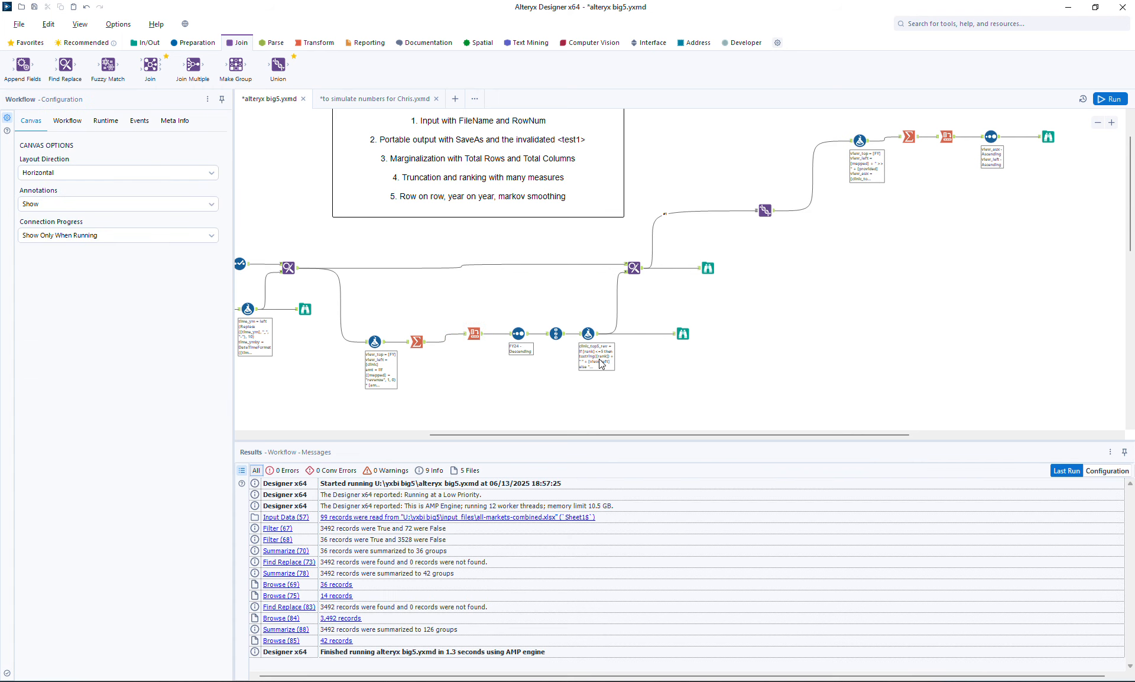
{"action": "left_click", "coordinate": [478, 333]}
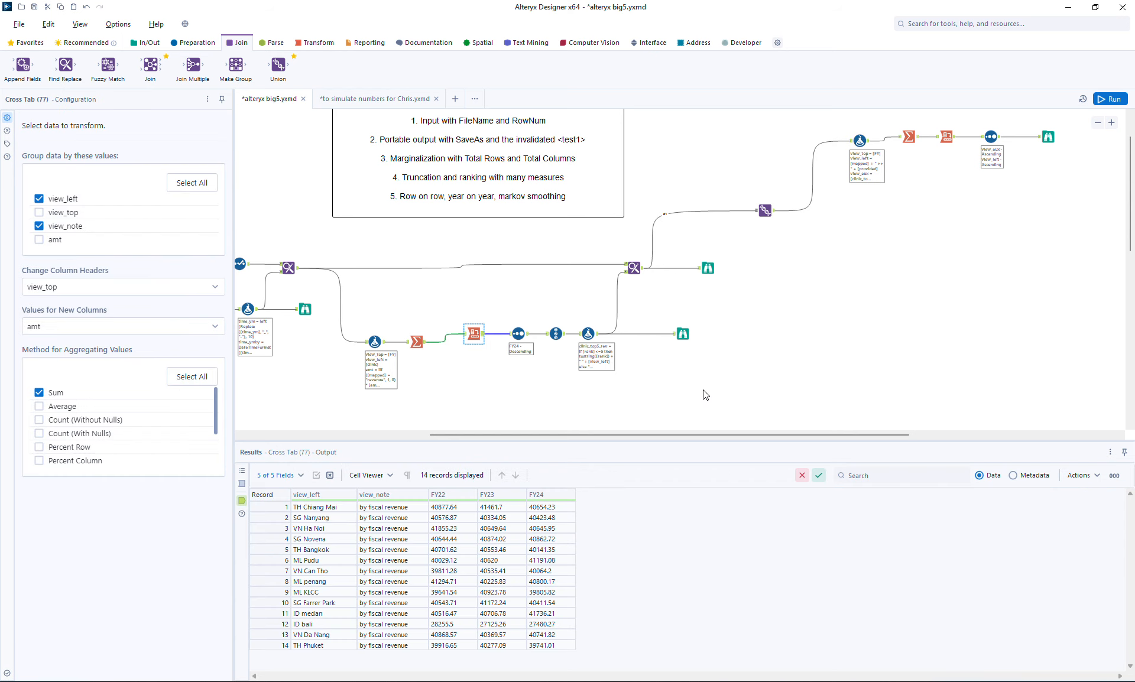
Step: Examine the final Browse output in an enlarged results area and highlight the VN Da Nang revenue records, rows 33 to 35
{"action": "left_click_drag", "start_coordinate": [743, 434], "coordinate": [867, 419]}
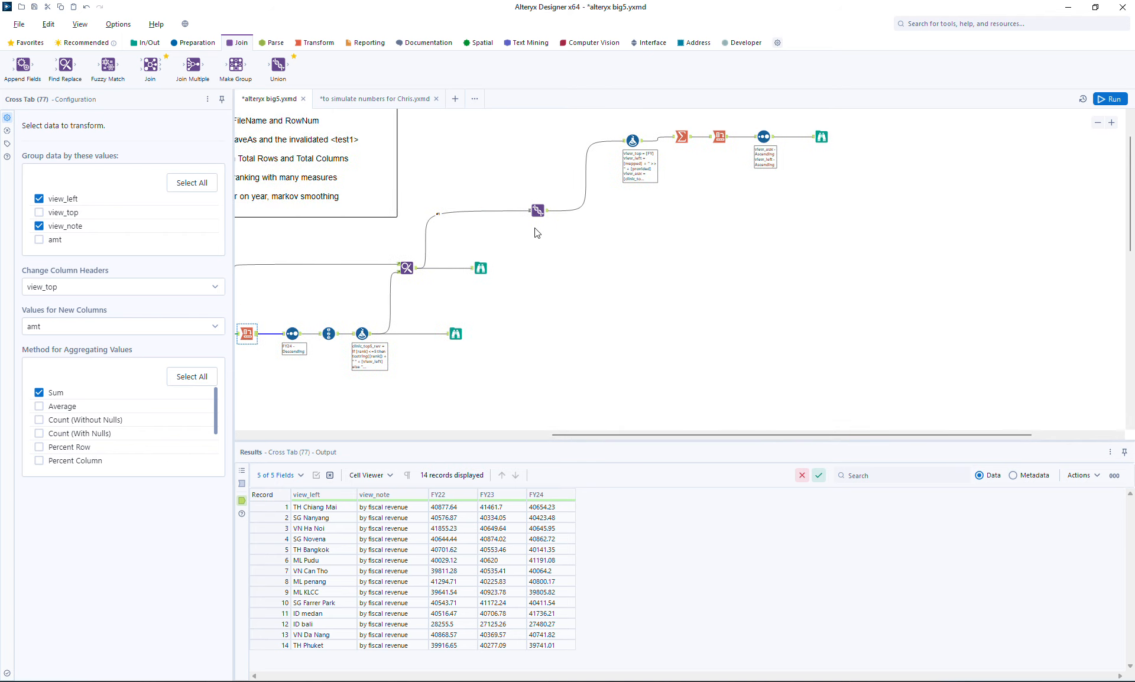
{"action": "left_click", "coordinate": [481, 269]}
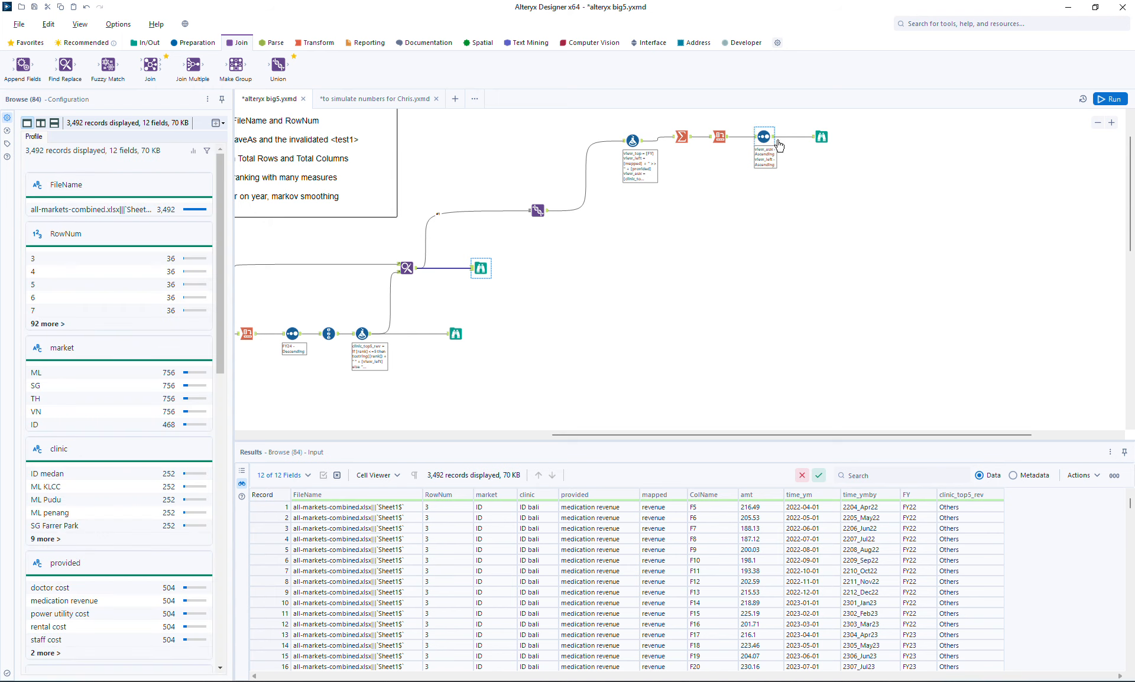
{"action": "left_click", "coordinate": [821, 136]}
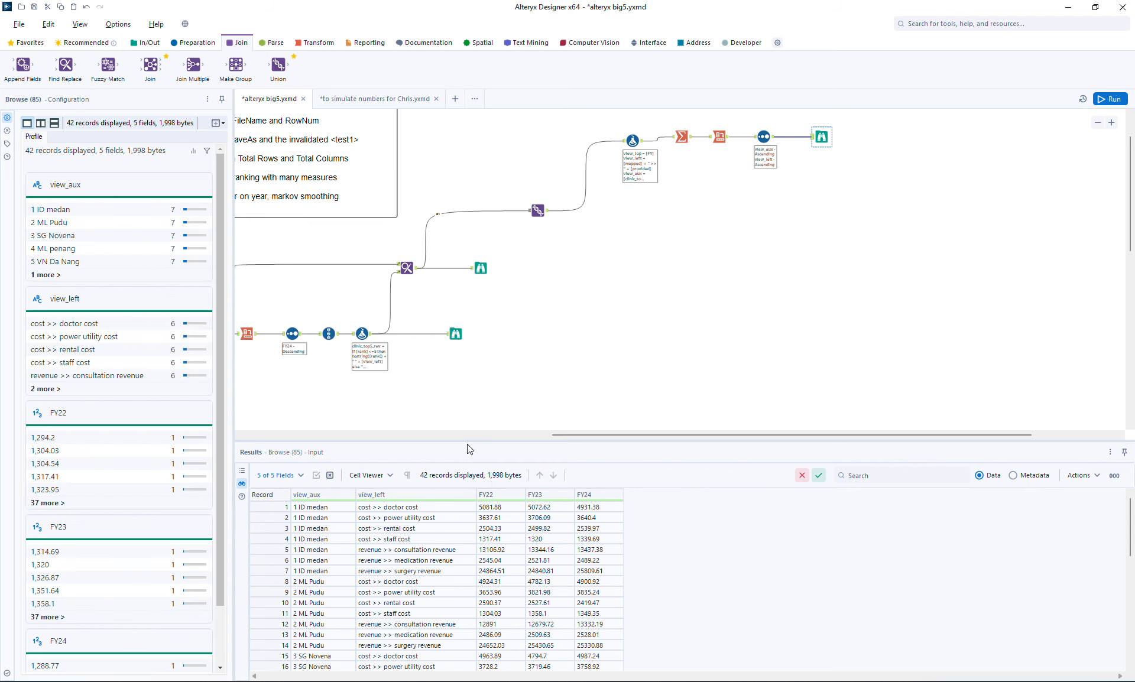
{"action": "left_click_drag", "start_coordinate": [464, 440], "coordinate": [464, 346]}
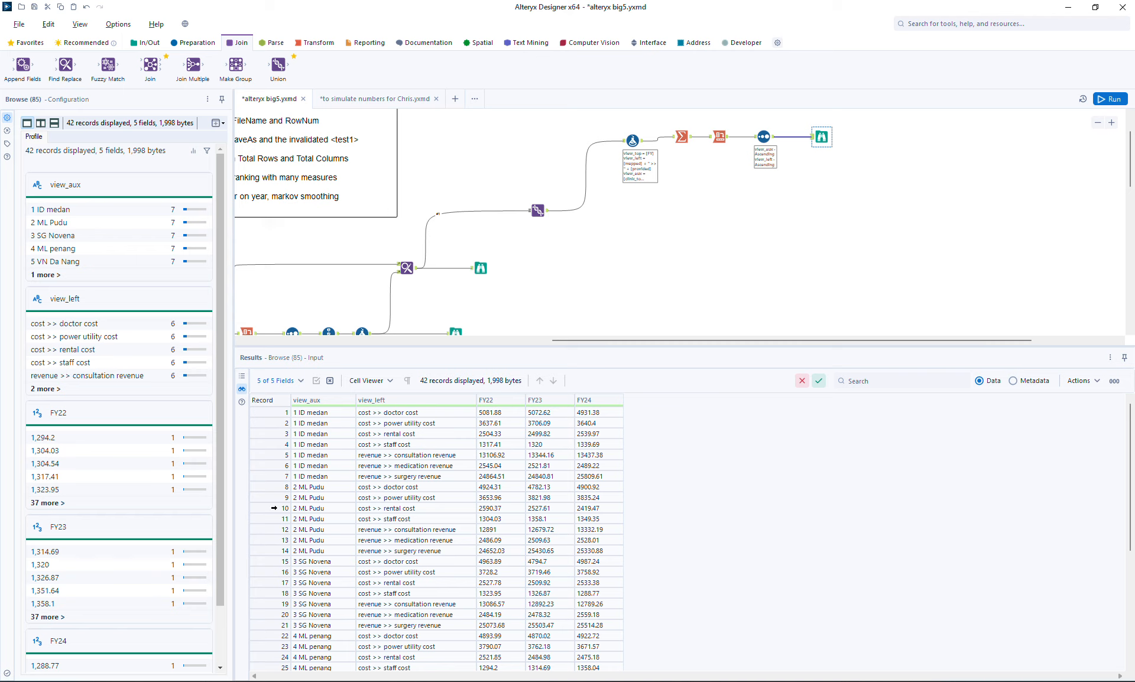
{"action": "left_click_drag", "start_coordinate": [1130, 452], "coordinate": [1131, 565]}
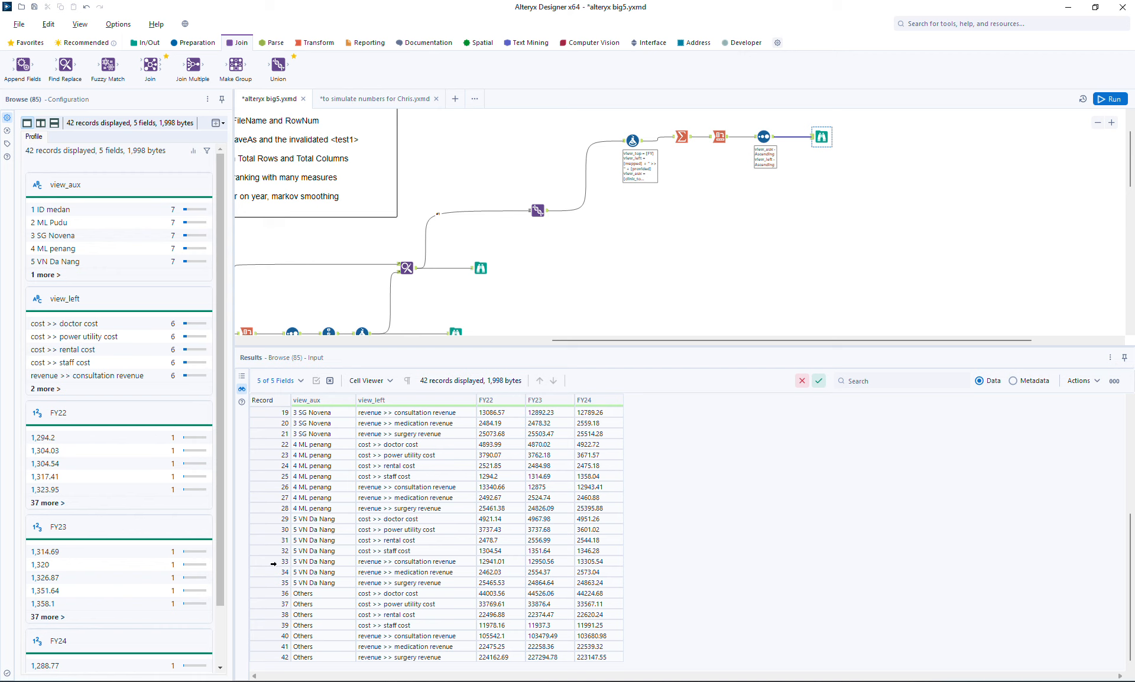
{"action": "left_click_drag", "start_coordinate": [270, 561], "coordinate": [270, 583]}
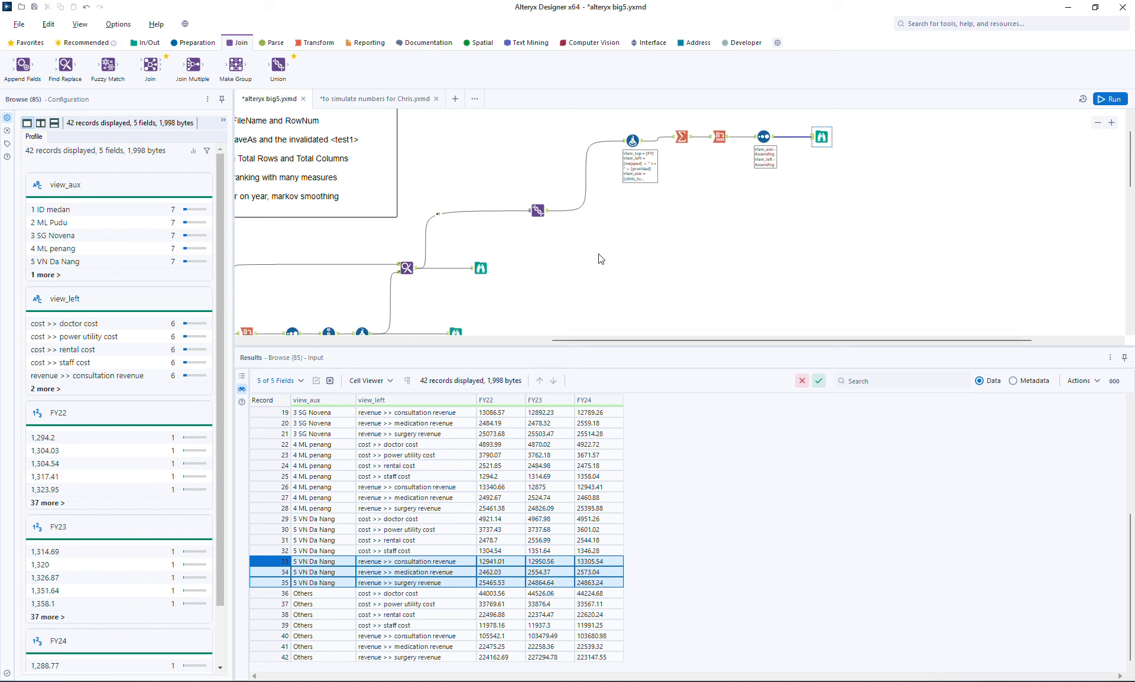
Step: Duplicate the Formula-to-Browse chain of the fiscal-year branch below the original and connect the copied Formula tool to the Union output
{"action": "left_click_drag", "start_coordinate": [598, 115], "coordinate": [870, 207]}
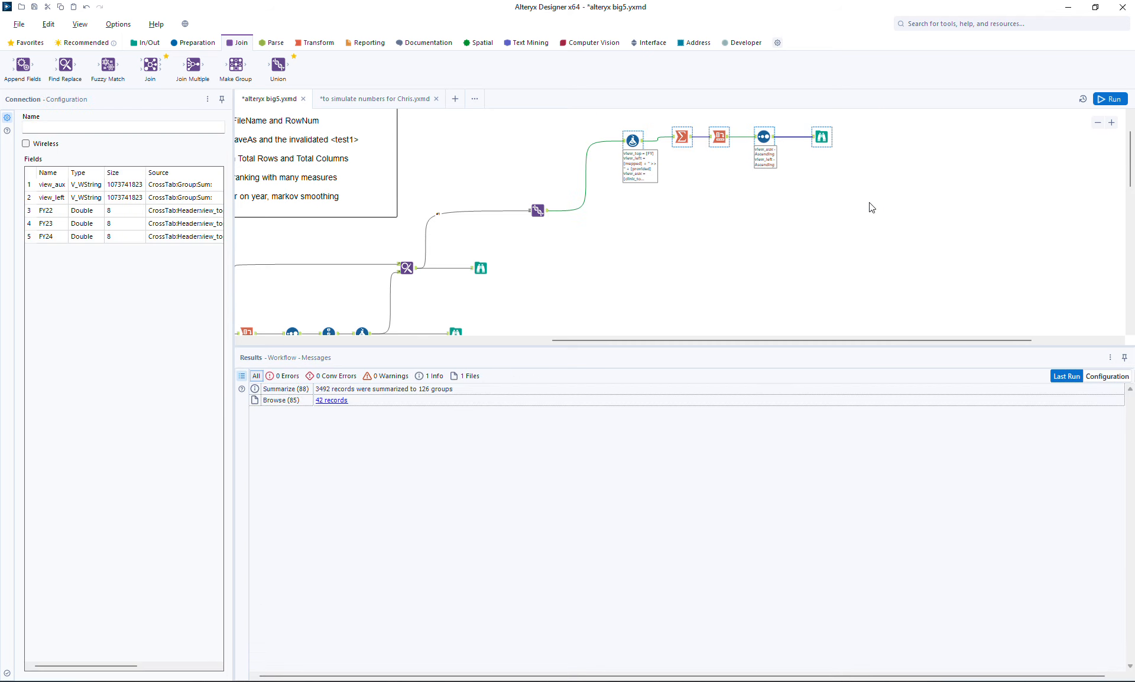
{"action": "left_click", "coordinate": [632, 231]}
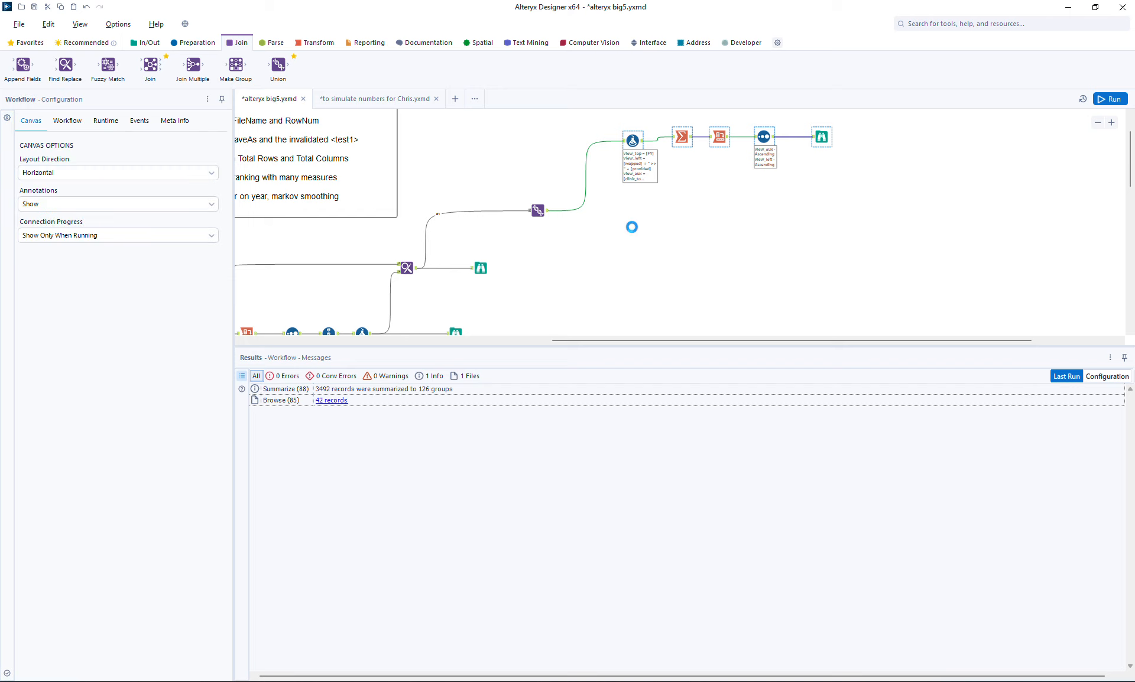
{"action": "key", "text": "ctrl+v"}
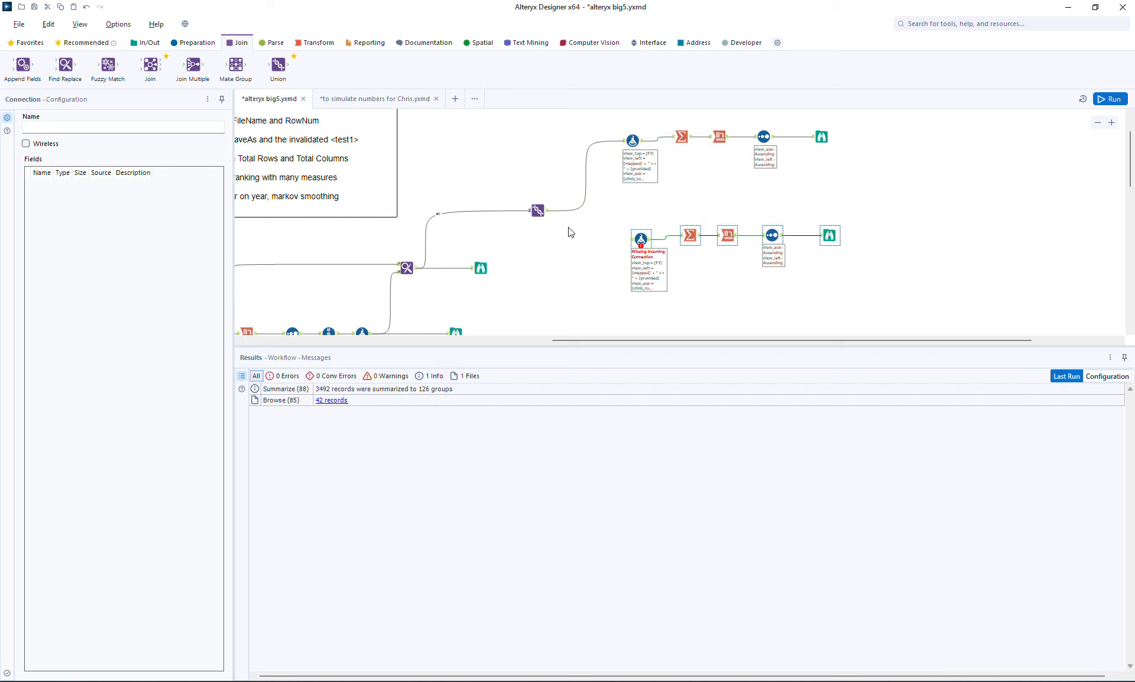
{"action": "left_click_drag", "start_coordinate": [548, 211], "coordinate": [624, 239]}
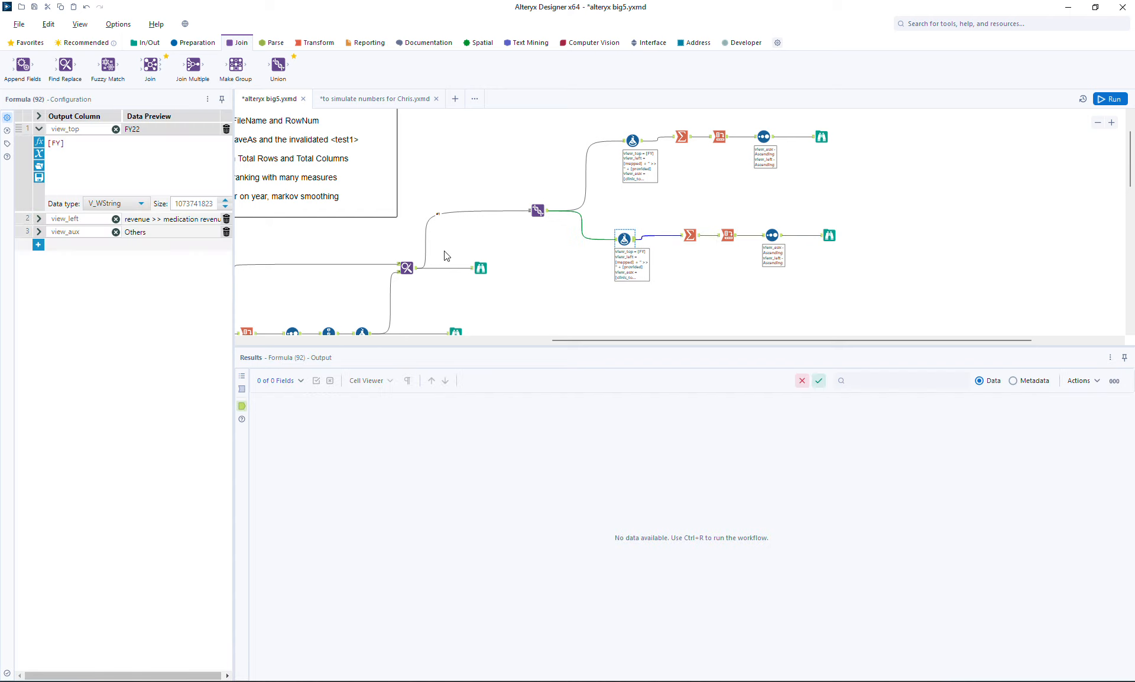
Step: Set the view_top expression in the copied Formula tool to "A_" + [FY]
{"action": "left_click", "coordinate": [156, 169]}
{"action": "type", "text": "A_\" +"}
{"action": "left_click", "coordinate": [517, 151]}
Step: Run the workflow and compare the column names in the duplicated branch's Browse output with those in the original branch's
{"action": "left_click", "coordinate": [1109, 99]}
{"action": "left_click", "coordinate": [830, 235]}
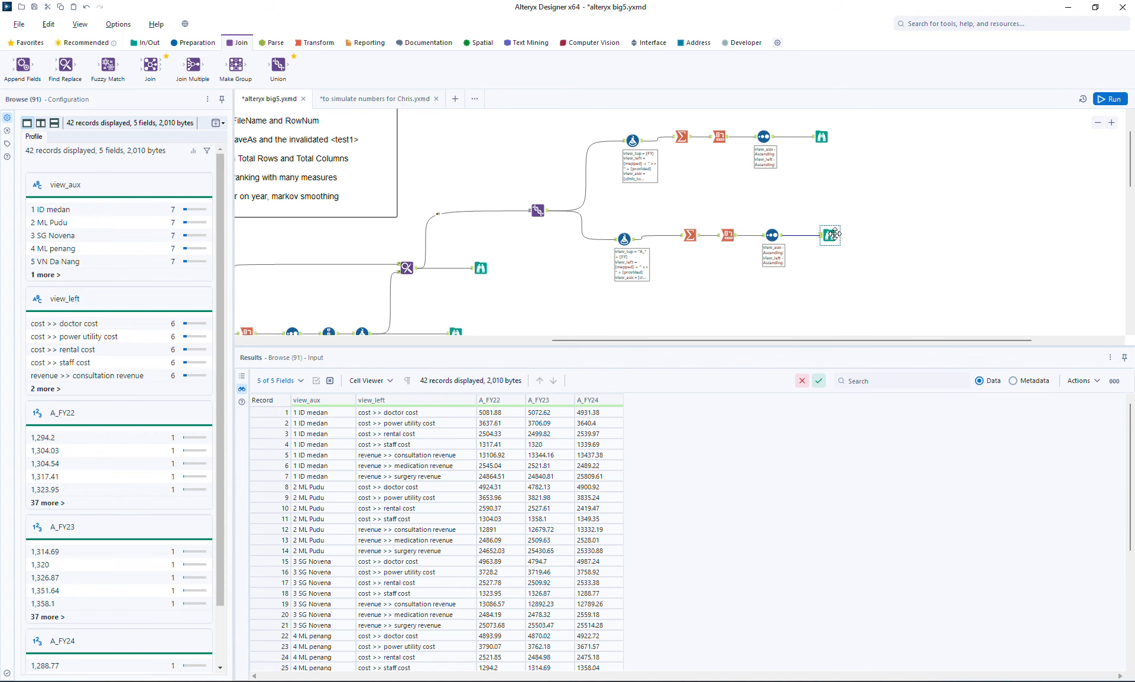
{"action": "left_click", "coordinate": [821, 136]}
{"action": "left_click", "coordinate": [830, 236]}
{"action": "left_click", "coordinate": [821, 136]}
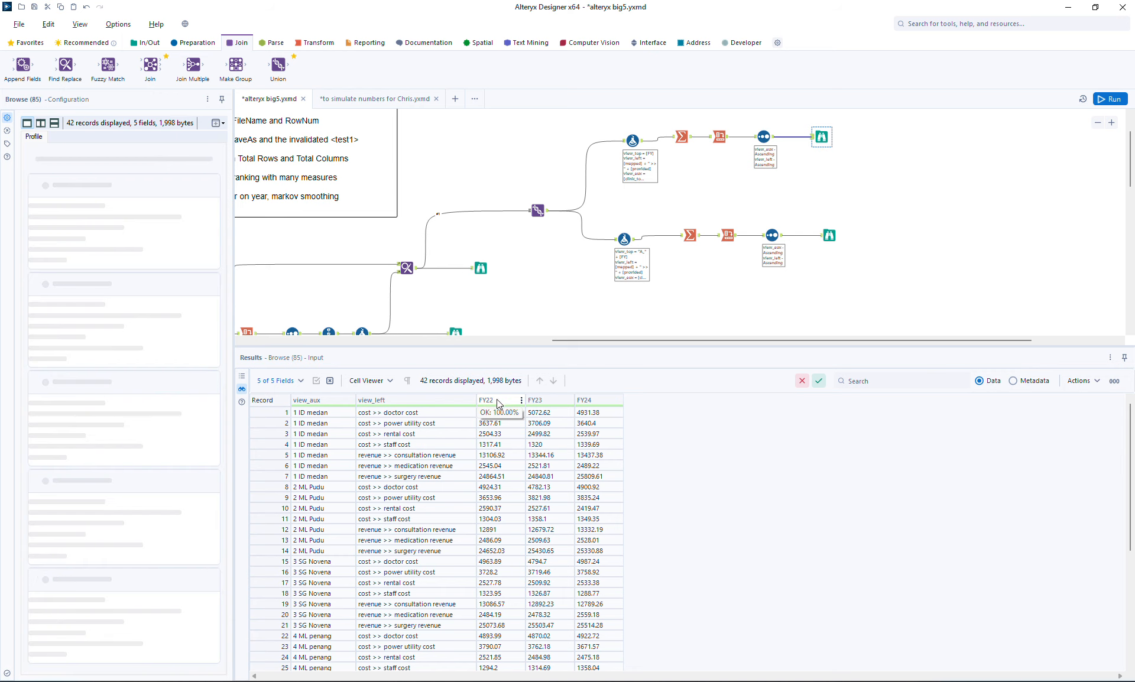
{"action": "left_click", "coordinate": [828, 235]}
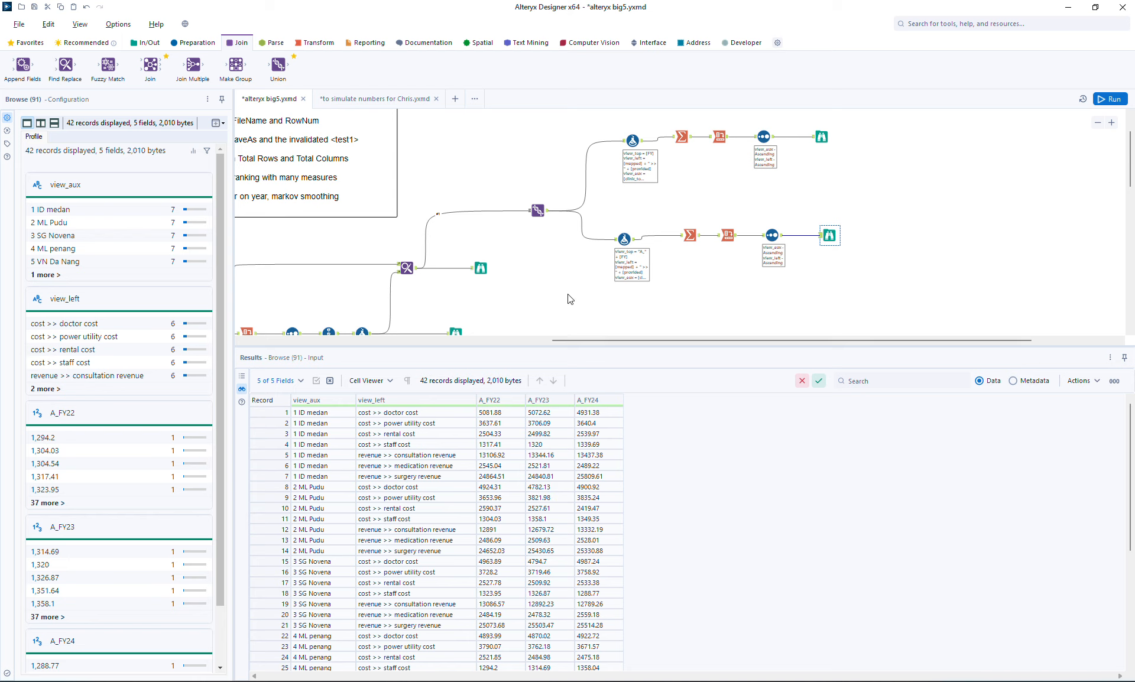
Step: Duplicate the Formula tool with the A_ prefix below itself and feed the copy from the original Formula tool's output
{"action": "left_click", "coordinate": [621, 256]}
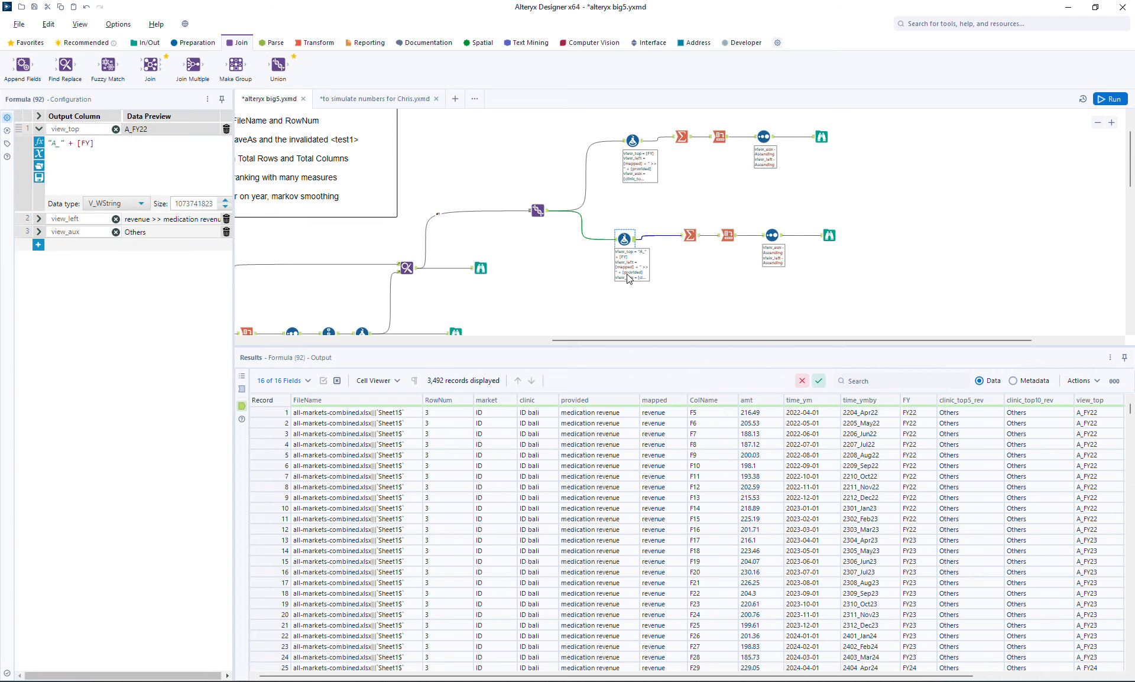
{"action": "left_click", "coordinate": [644, 292]}
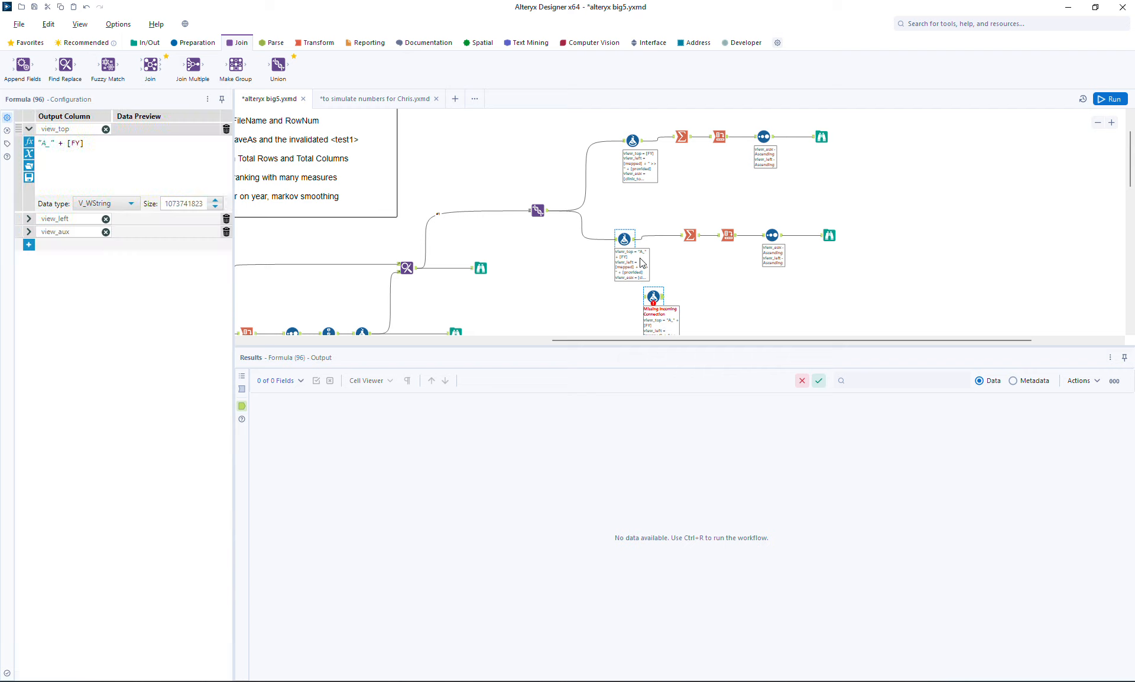
{"action": "left_click_drag", "start_coordinate": [636, 240], "coordinate": [648, 284]}
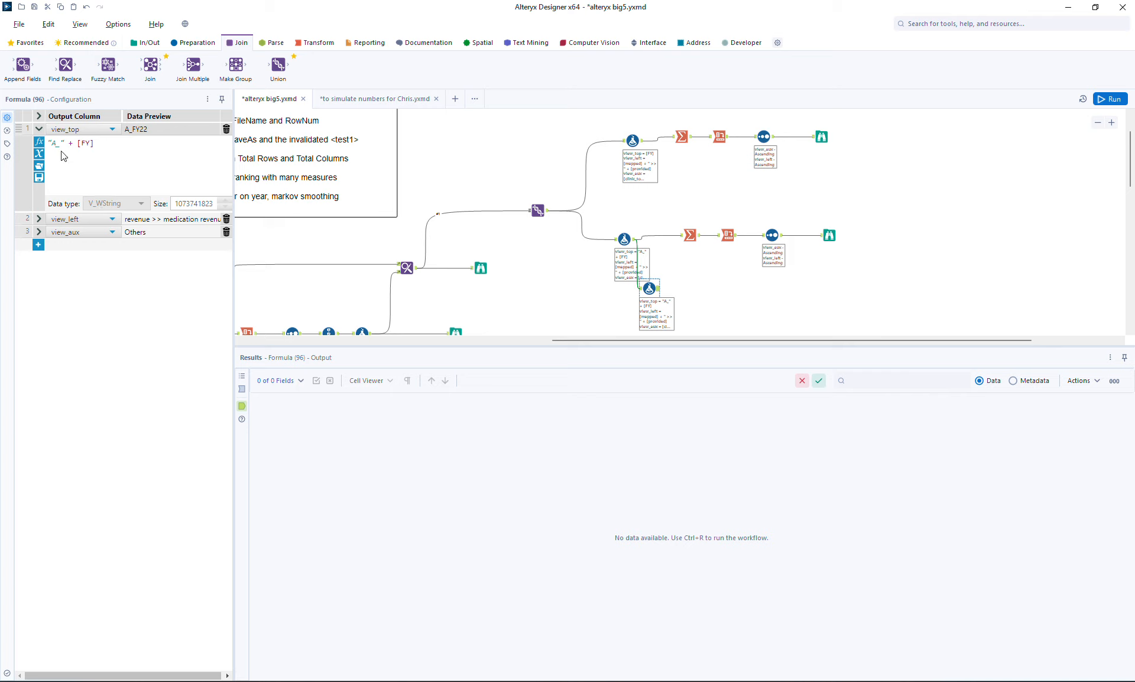
Step: Set the new Formula tool's view_top expression to "B_" + [time_ymby] and remove its view_left and view_aux expressions
{"action": "key", "text": "BackSpace"}
{"action": "type", "text": "B"}
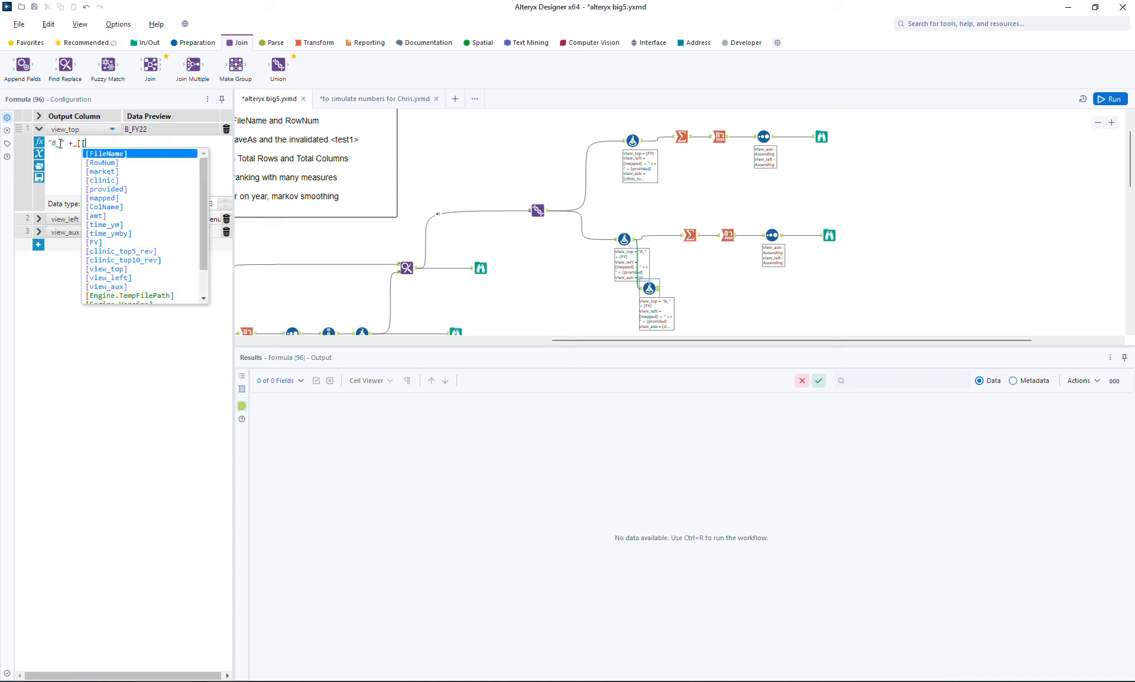
{"action": "type", "text": "ti"}
{"action": "key", "text": "Down"}
{"action": "key", "text": "Return"}
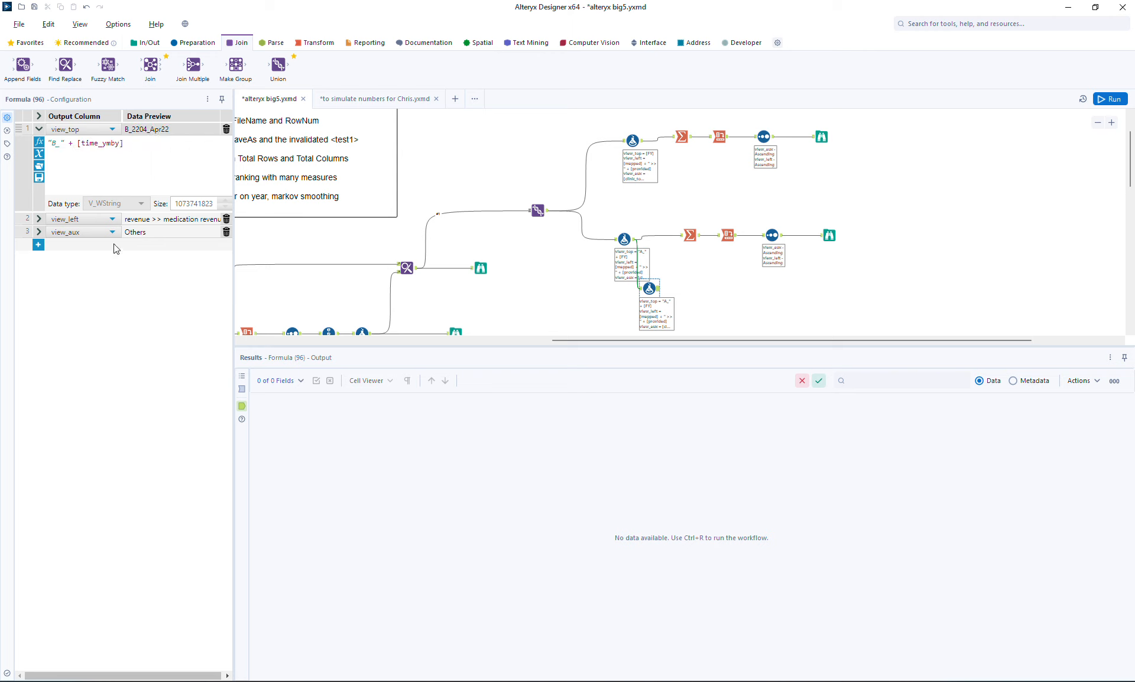
{"action": "left_click", "coordinate": [226, 218]}
{"action": "left_click", "coordinate": [226, 219]}
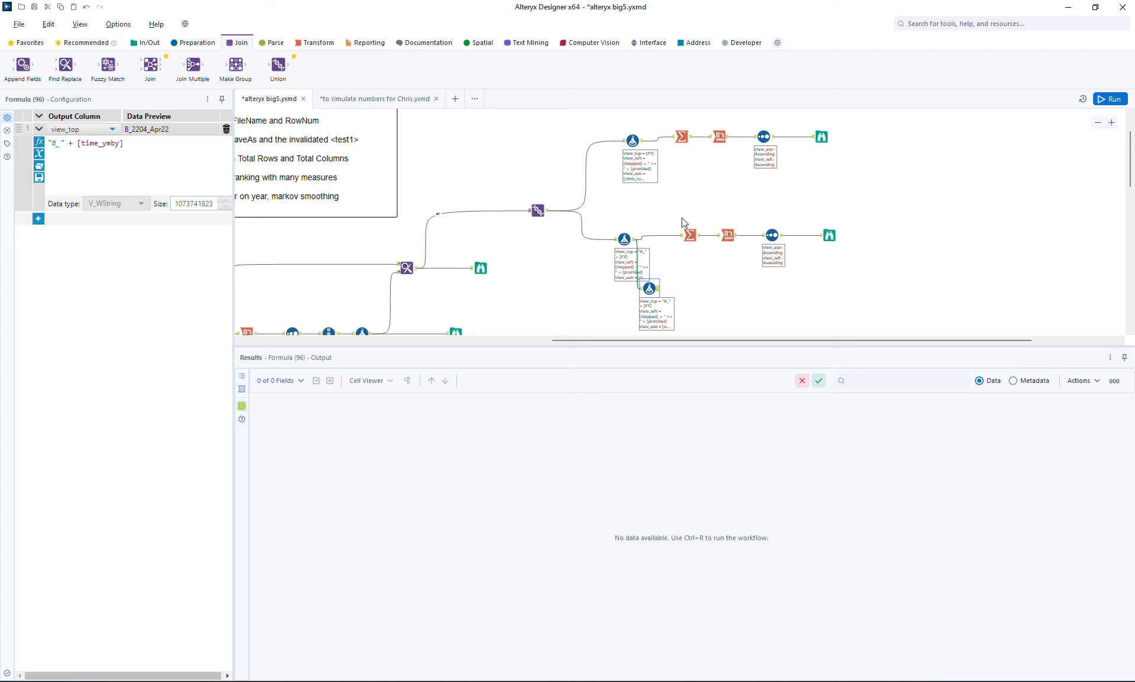
Step: Make room before the lower branch's Summarize tool and insert a Union there that combines the A_ and B_ Formula outputs
{"action": "left_click_drag", "start_coordinate": [676, 214], "coordinate": [850, 277]}
{"action": "left_click_drag", "start_coordinate": [828, 235], "coordinate": [869, 243]}
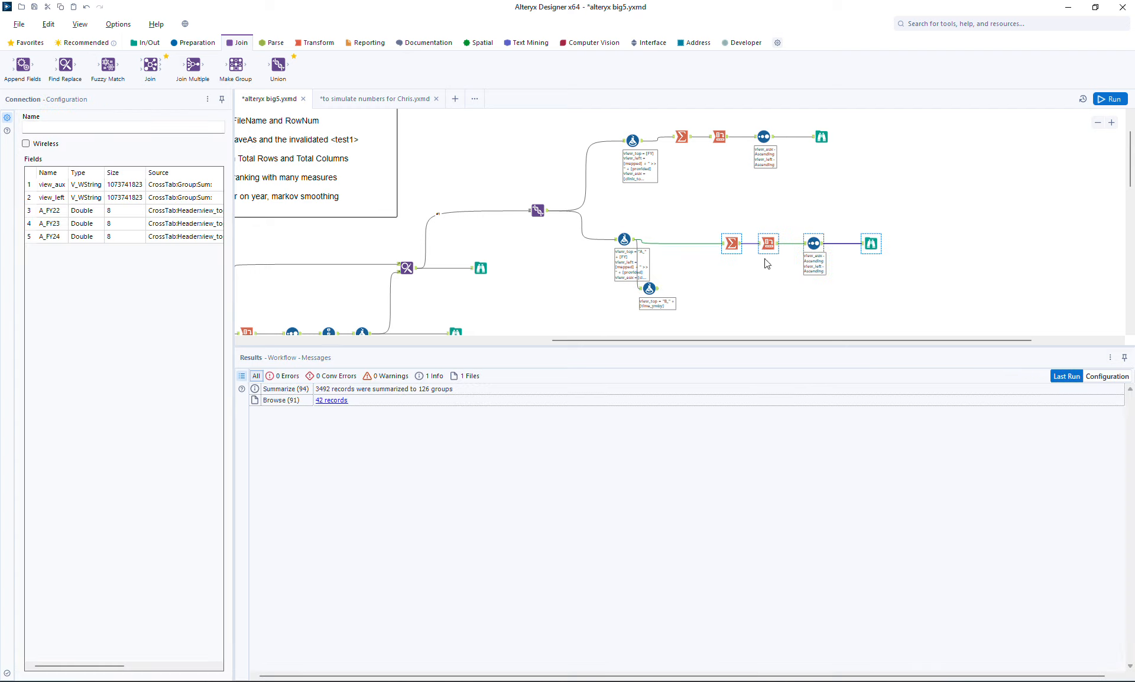
{"action": "left_click_drag", "start_coordinate": [278, 65], "coordinate": [682, 244]}
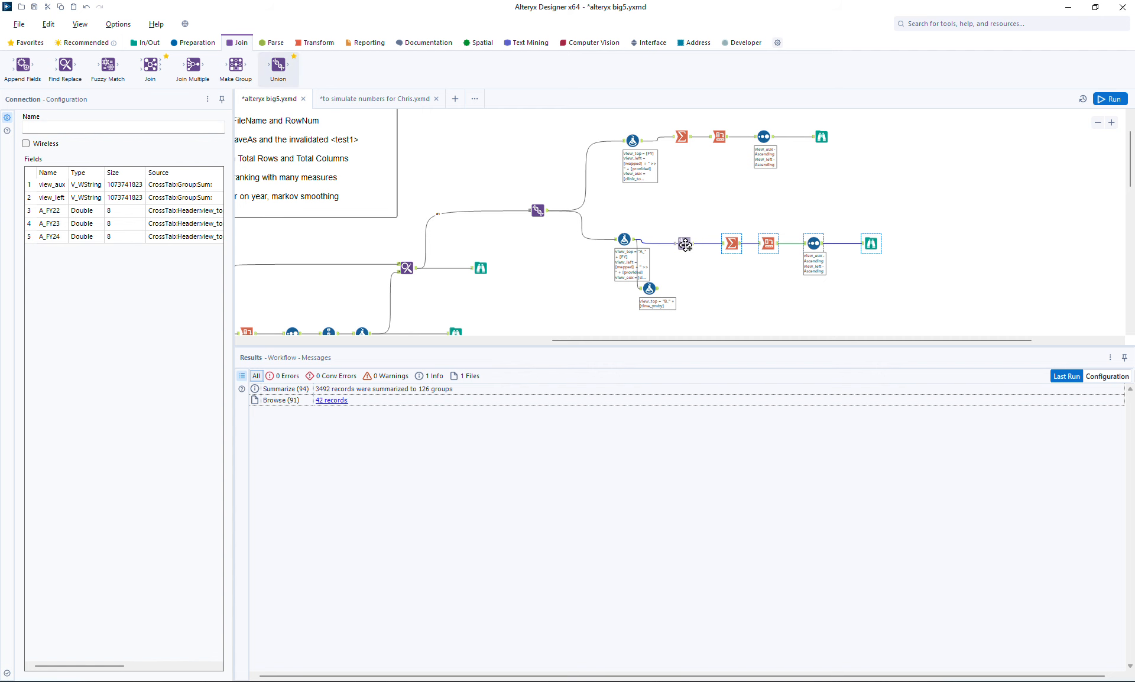
{"action": "left_click_drag", "start_coordinate": [658, 288], "coordinate": [674, 243]}
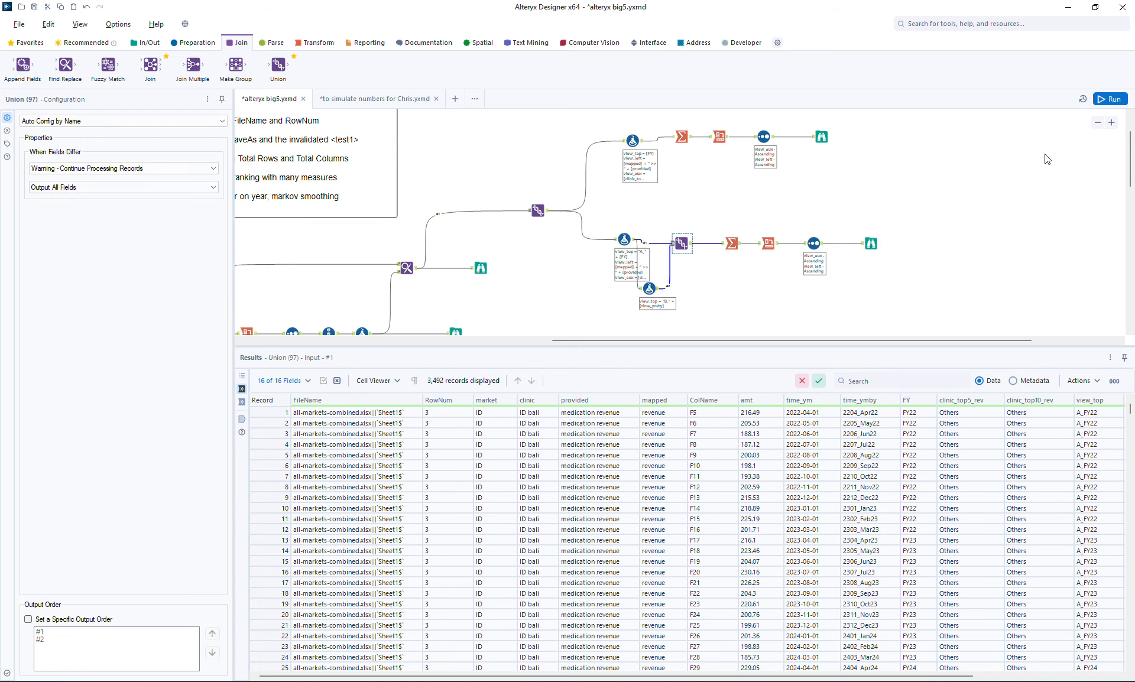
Step: Run the workflow and compare the lower branch's fiscal-year and monthly columns with the upper Browse output, down to the Others rows
{"action": "left_click", "coordinate": [1111, 100]}
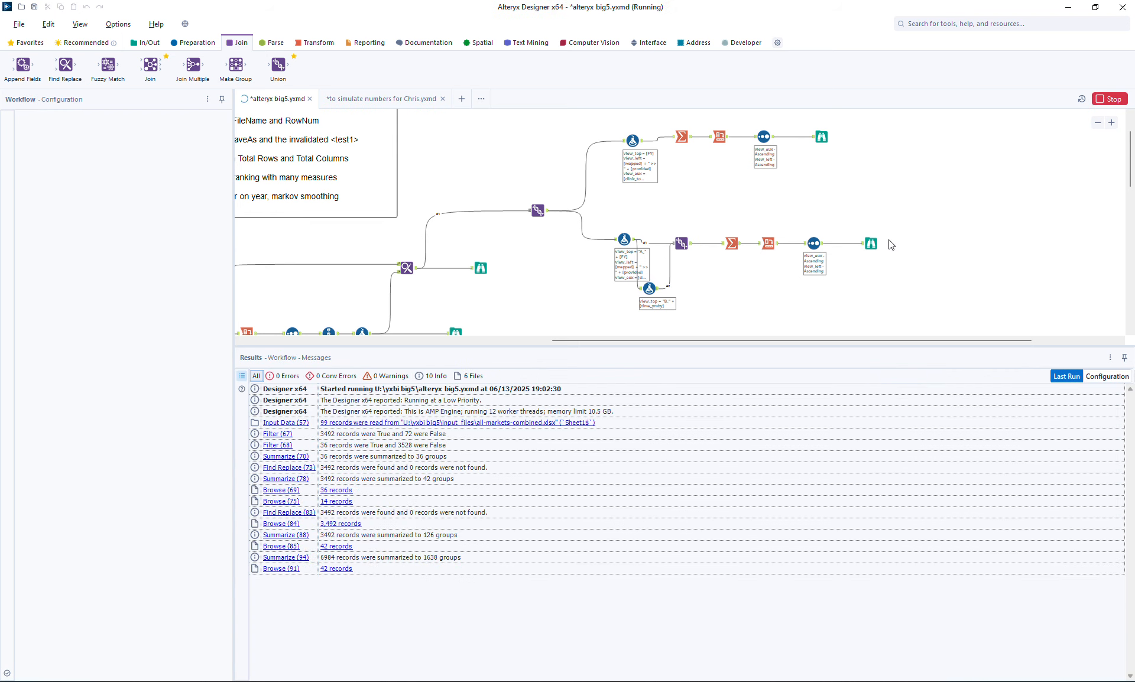
{"action": "left_click", "coordinate": [871, 243]}
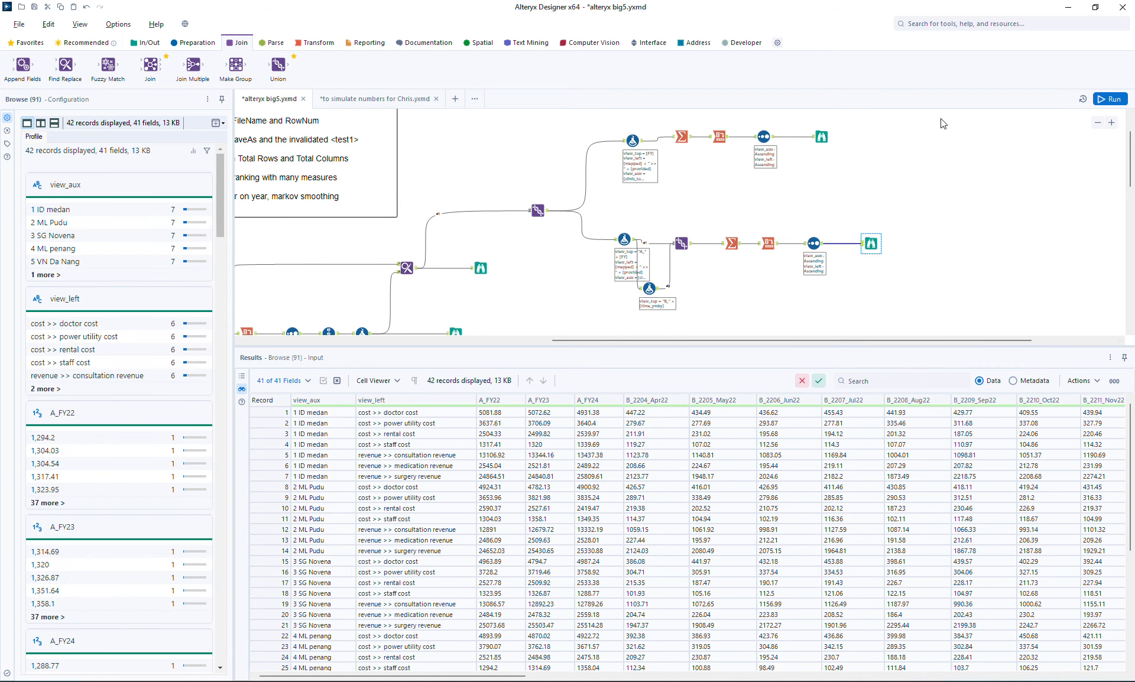
{"action": "left_click", "coordinate": [823, 137]}
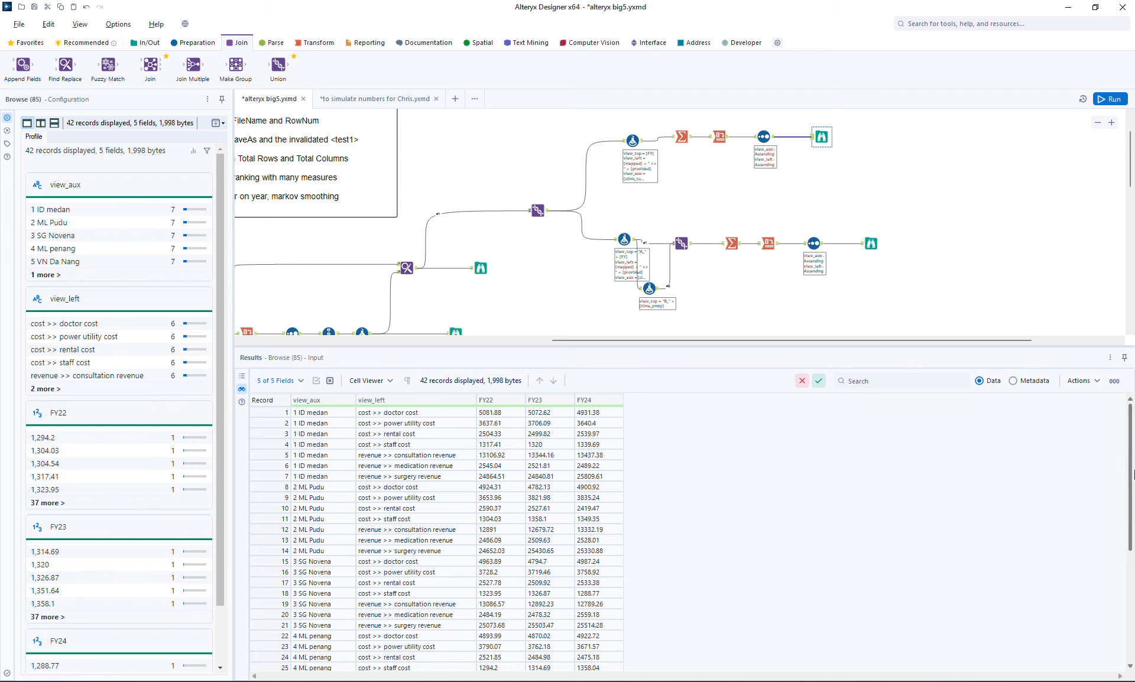
{"action": "left_click_drag", "start_coordinate": [1133, 473], "coordinate": [1133, 585]}
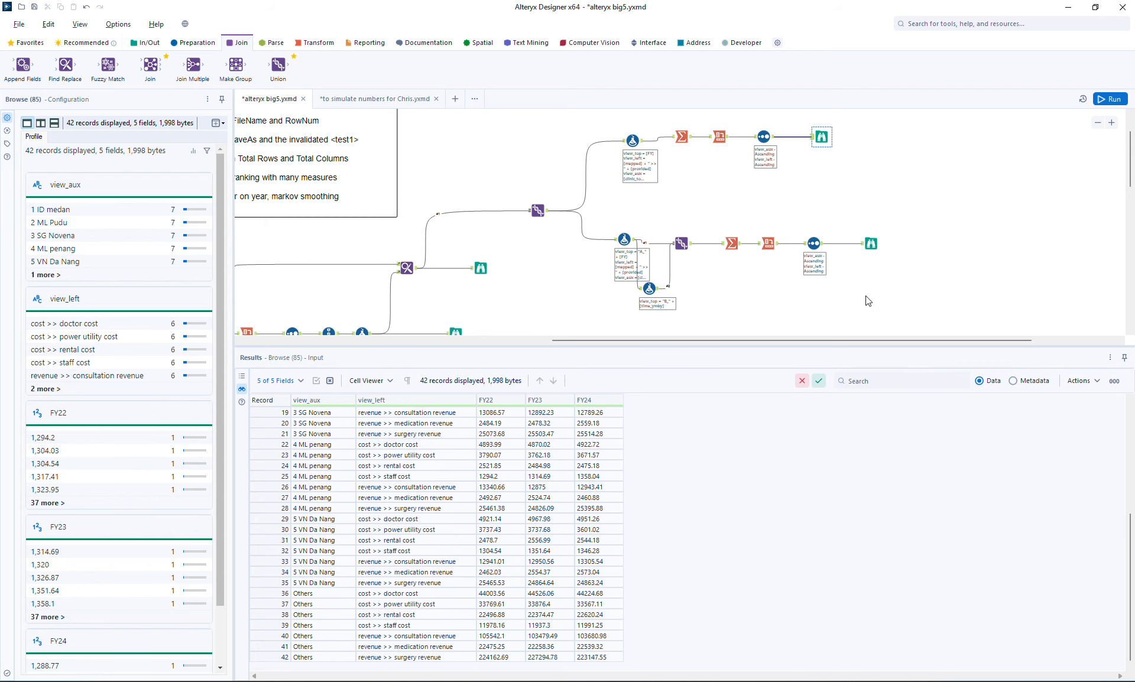
{"action": "left_click", "coordinate": [872, 244]}
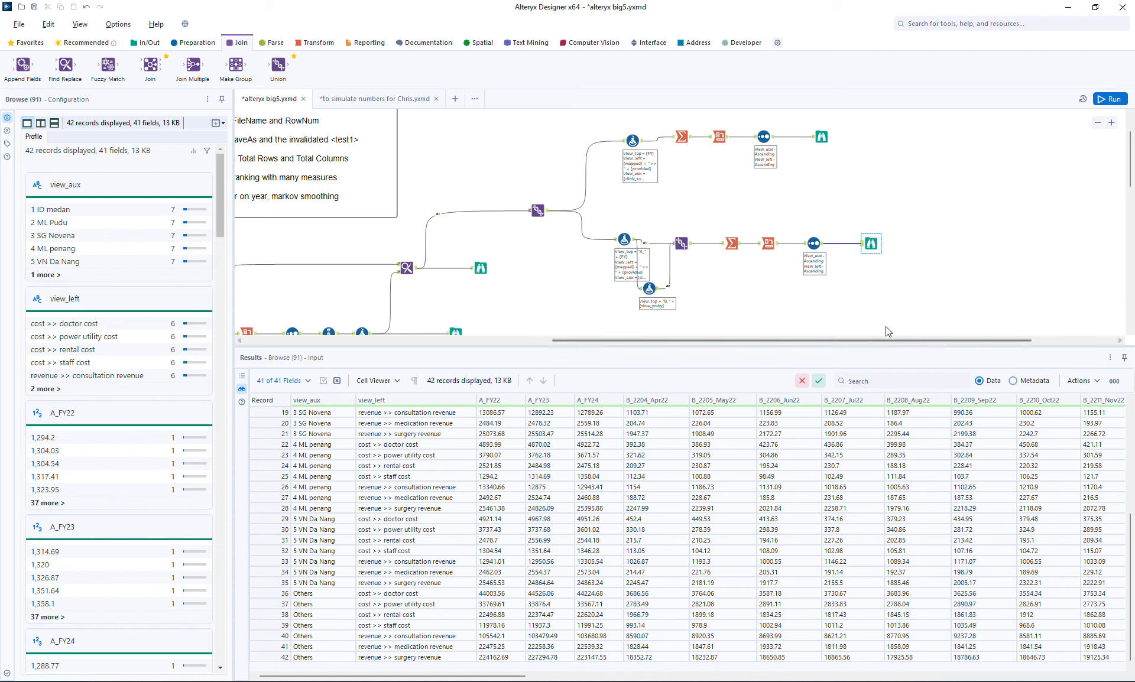
Step: Save the alteryx big5 workflow
{"action": "left_click", "coordinate": [926, 243]}
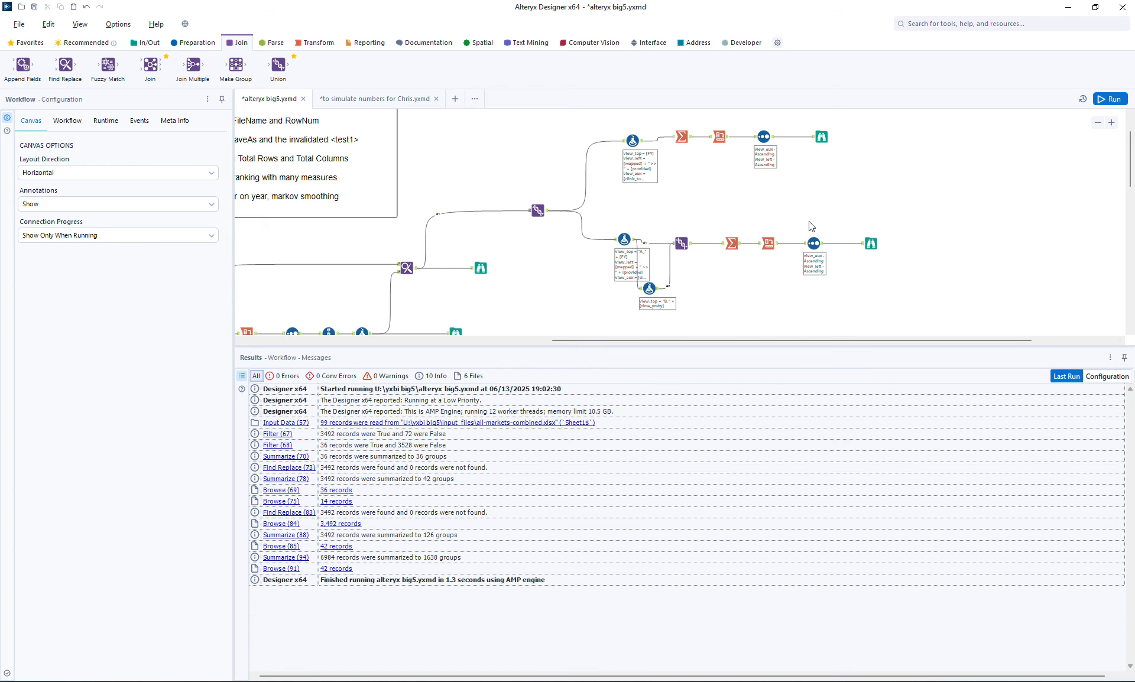
{"action": "key", "text": "ctrl+s"}
Step: Review clinic_top5_rev and clinic_top10_rev in the ranked clinics output, then check the upper branch's fiscal-year Browse output
{"action": "left_click_drag", "start_coordinate": [691, 342], "coordinate": [530, 361]}
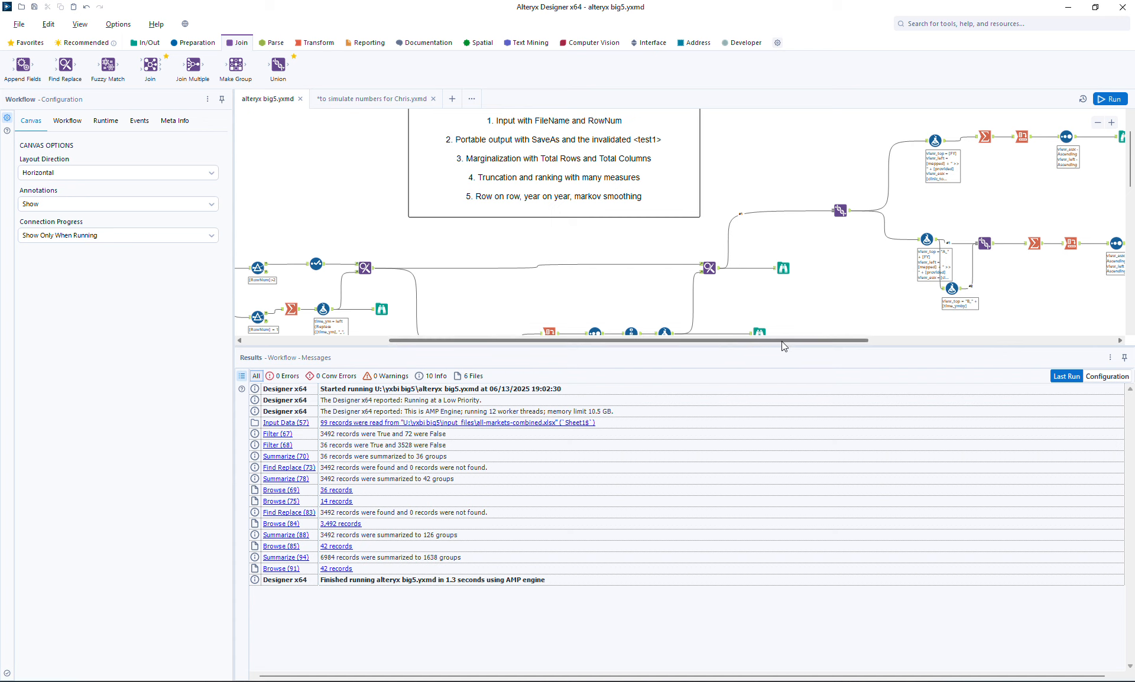
{"action": "scroll", "coordinate": [910, 174], "scroll_direction": "down", "scroll_amount": 2}
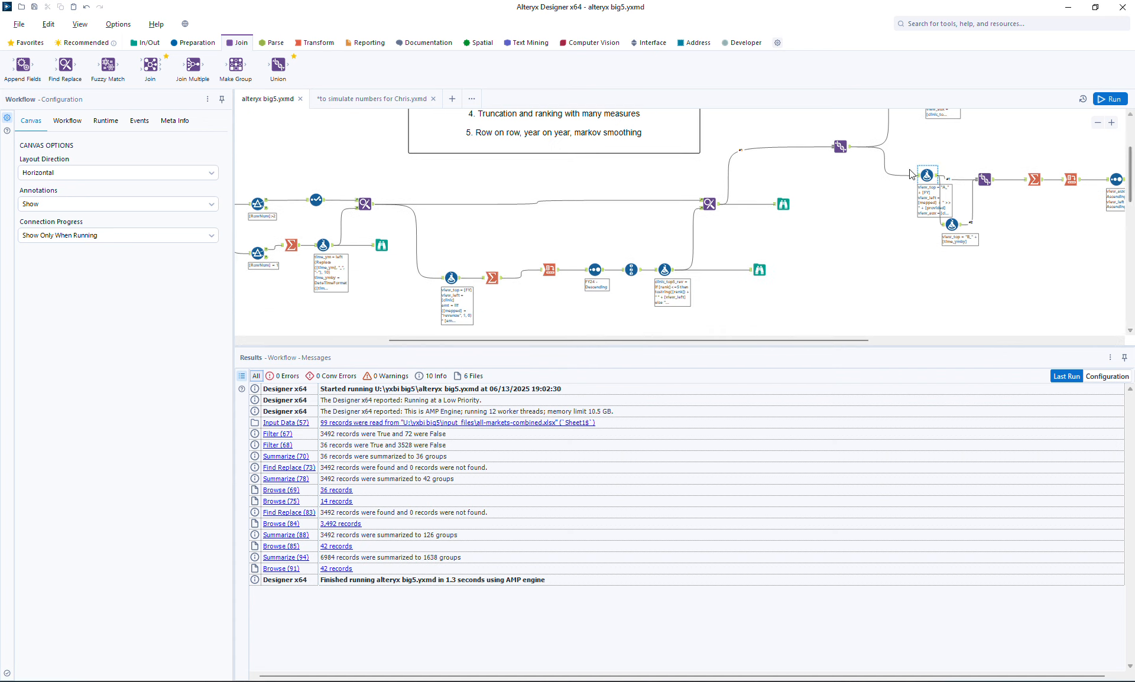
{"action": "left_click", "coordinate": [759, 270]}
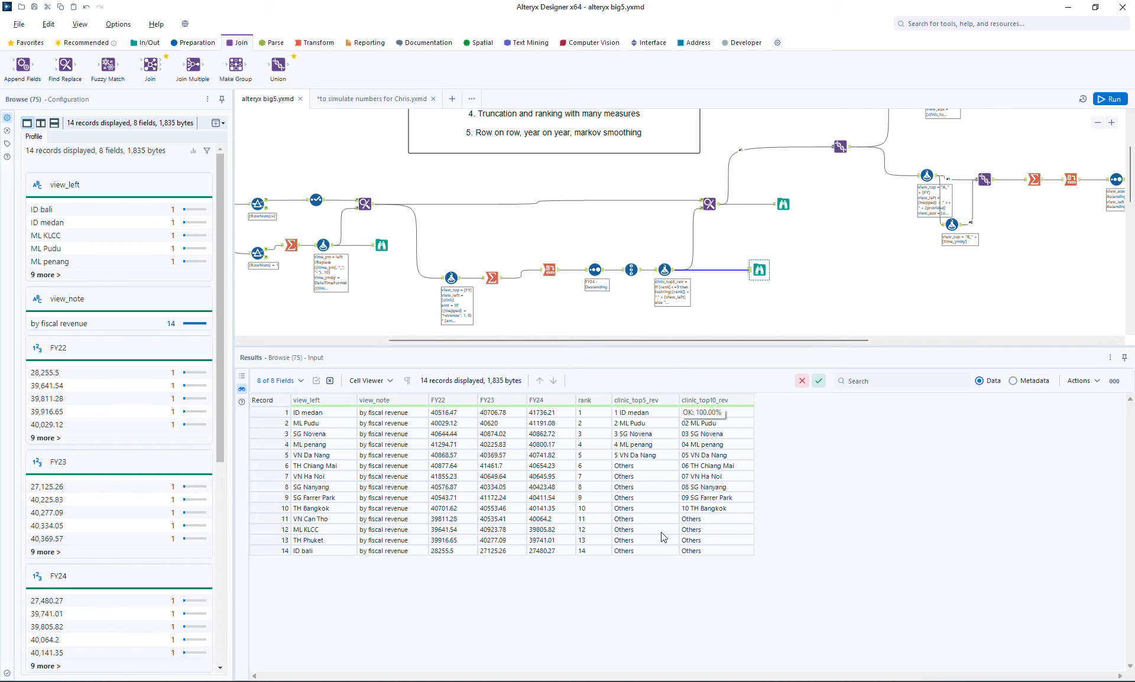
{"action": "left_click_drag", "start_coordinate": [838, 340], "coordinate": [973, 342]}
{"action": "left_click_drag", "start_coordinate": [1131, 198], "coordinate": [1131, 168]}
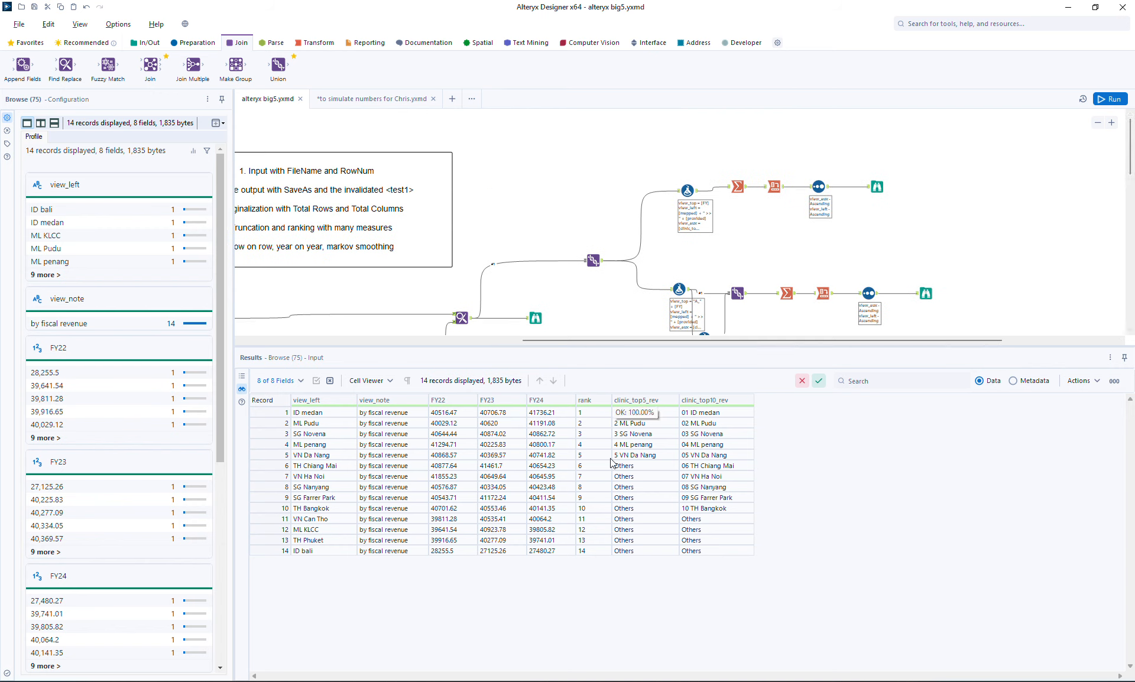
{"action": "left_click", "coordinate": [879, 188]}
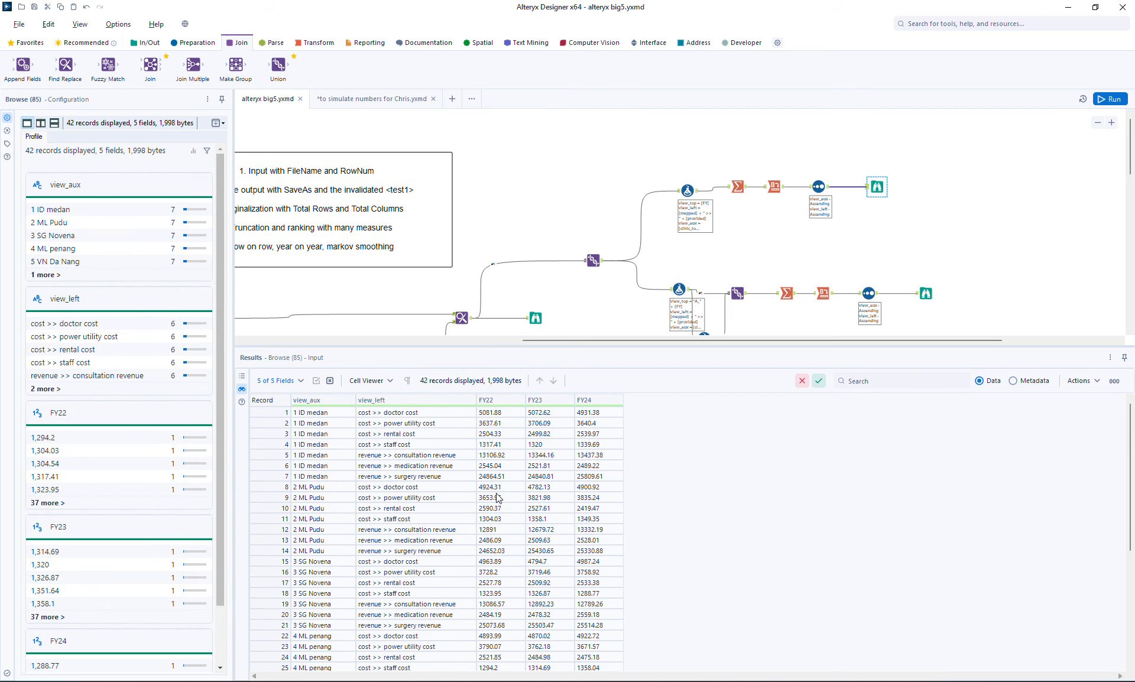